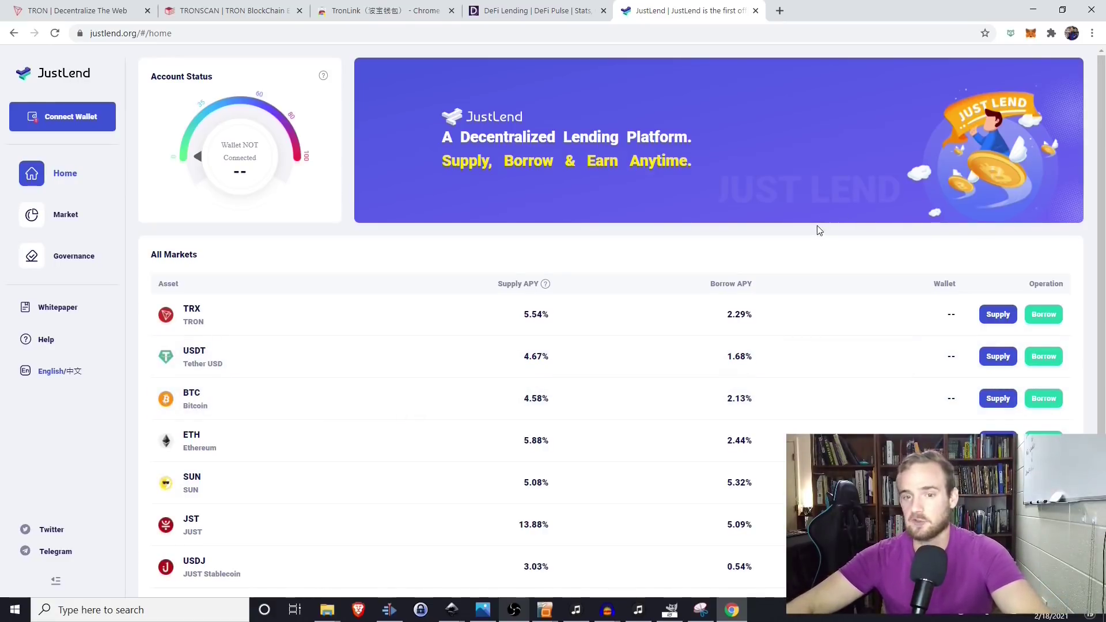
pyautogui.scroll(-2, 458, 287)
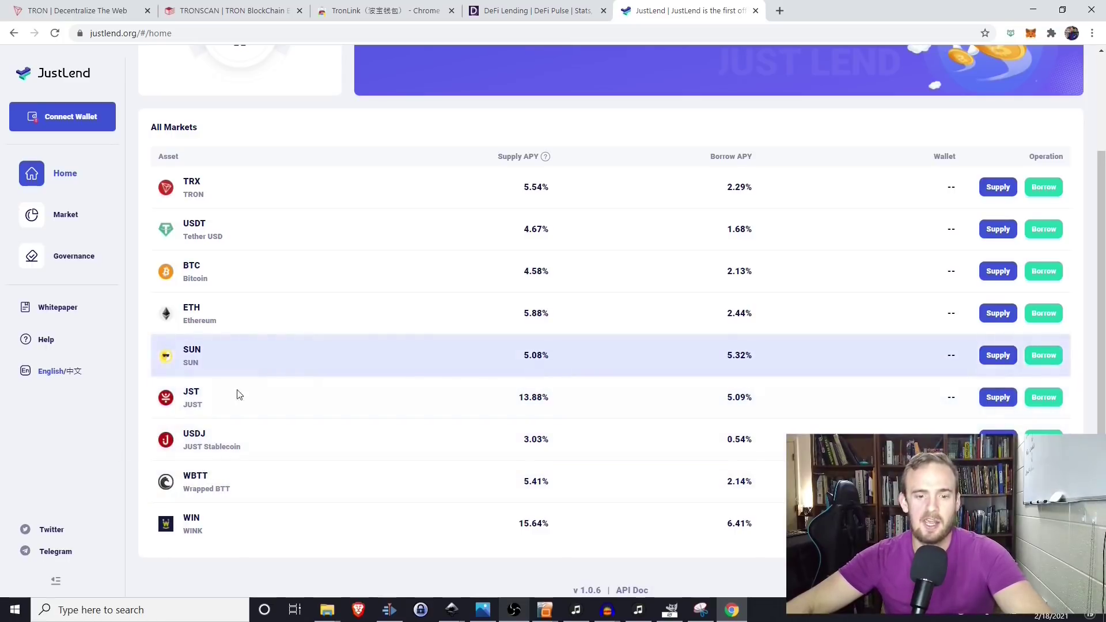
pyautogui.scroll(2, 366, 518)
pyautogui.scroll(-3, 366, 481)
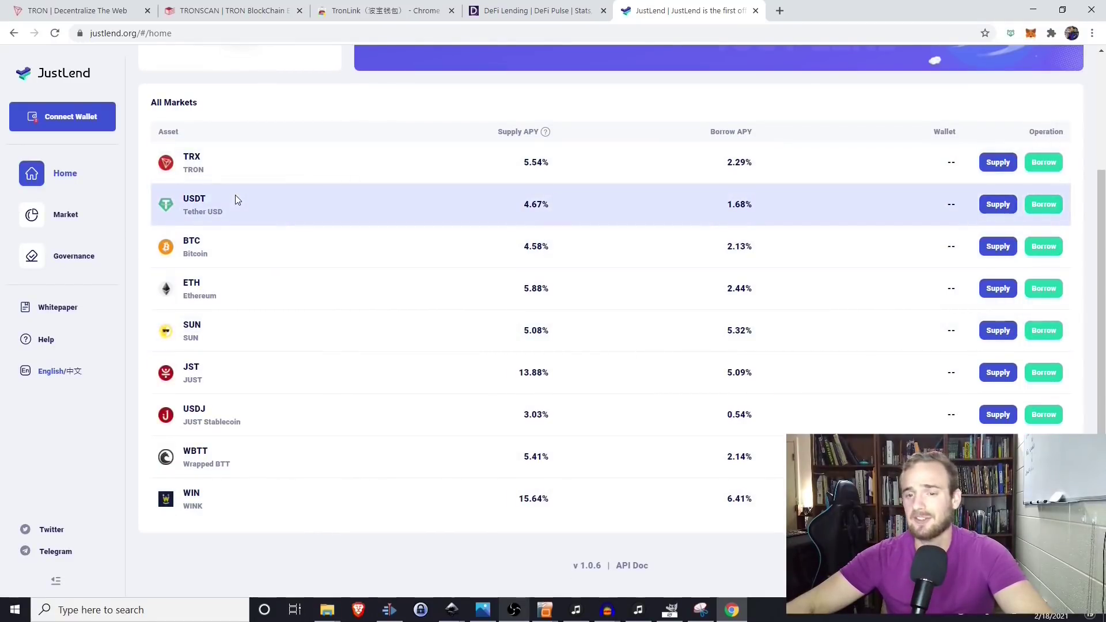
pyautogui.scroll(3, 262, 365)
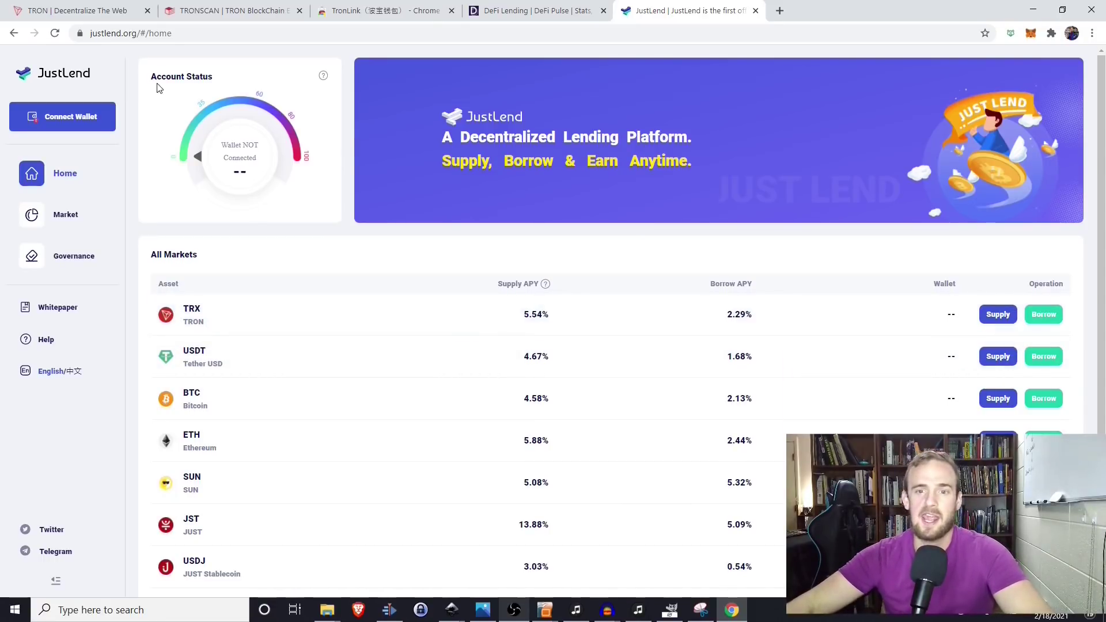
# - Add the TronLink extension to Chrome from its Web Store page and pin it to the toolbar
pyautogui.click(377, 7)
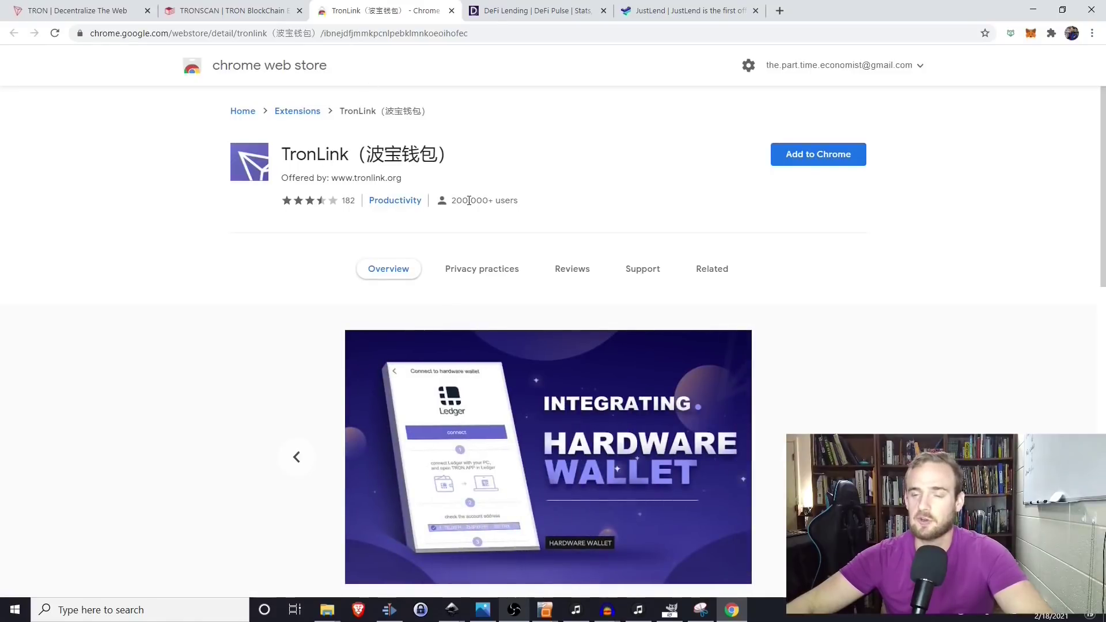
pyautogui.click(798, 169)
pyautogui.click(585, 161)
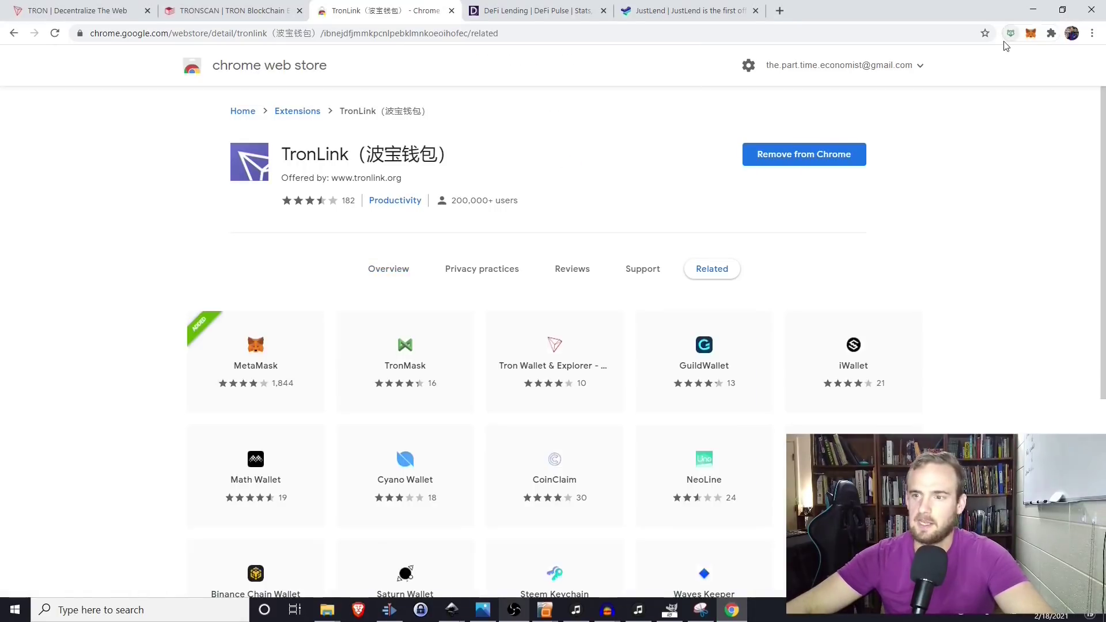
pyautogui.click(1051, 33)
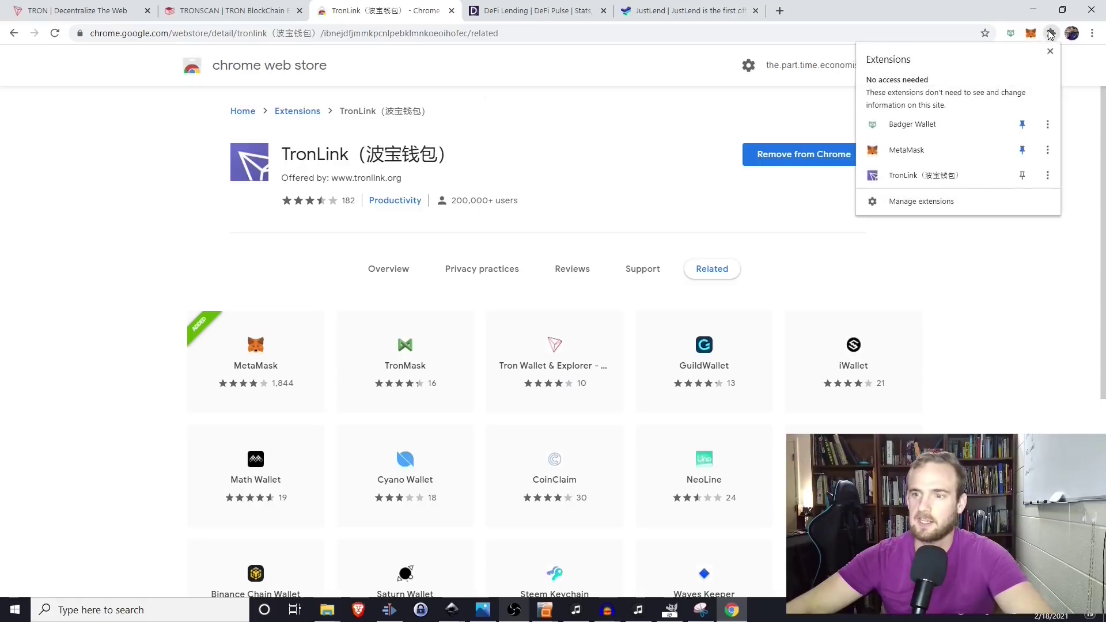
pyautogui.click(922, 179)
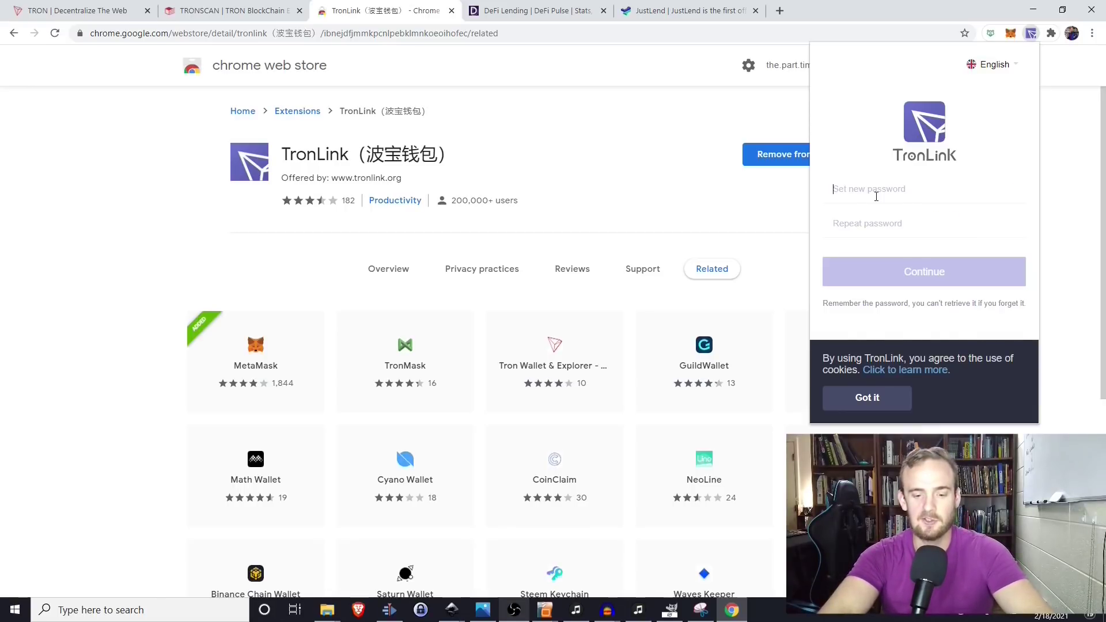
# - Set and confirm a new TronLink wallet password, dismissing the cookie notice
pyautogui.write('********')
pyautogui.press('Tab')
pyautogui.write('********')
pyautogui.click(915, 307)
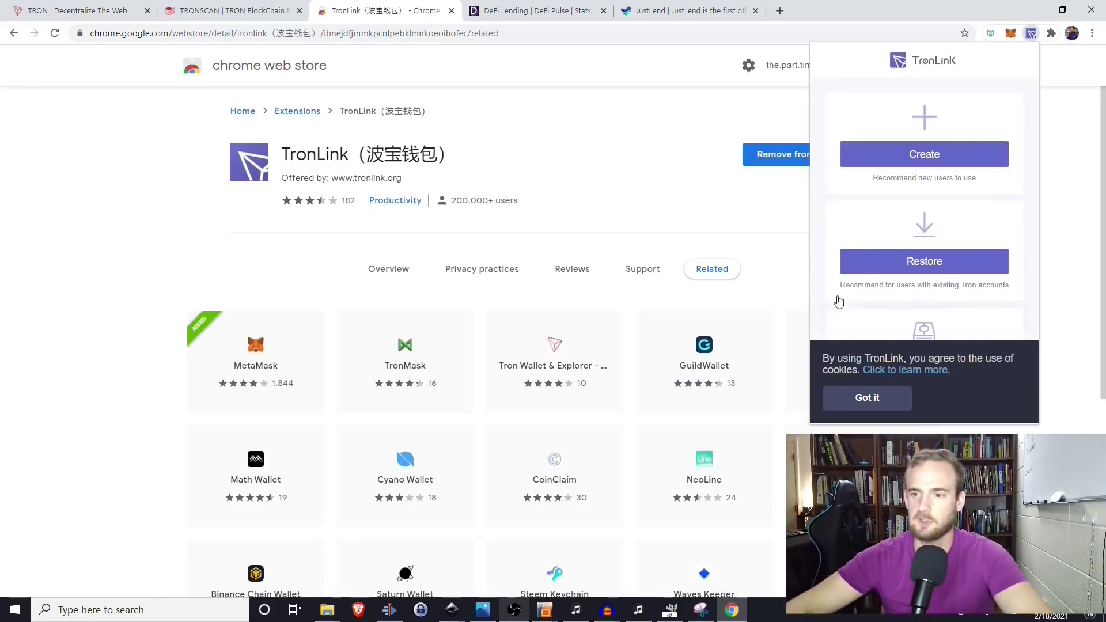
pyautogui.click(868, 401)
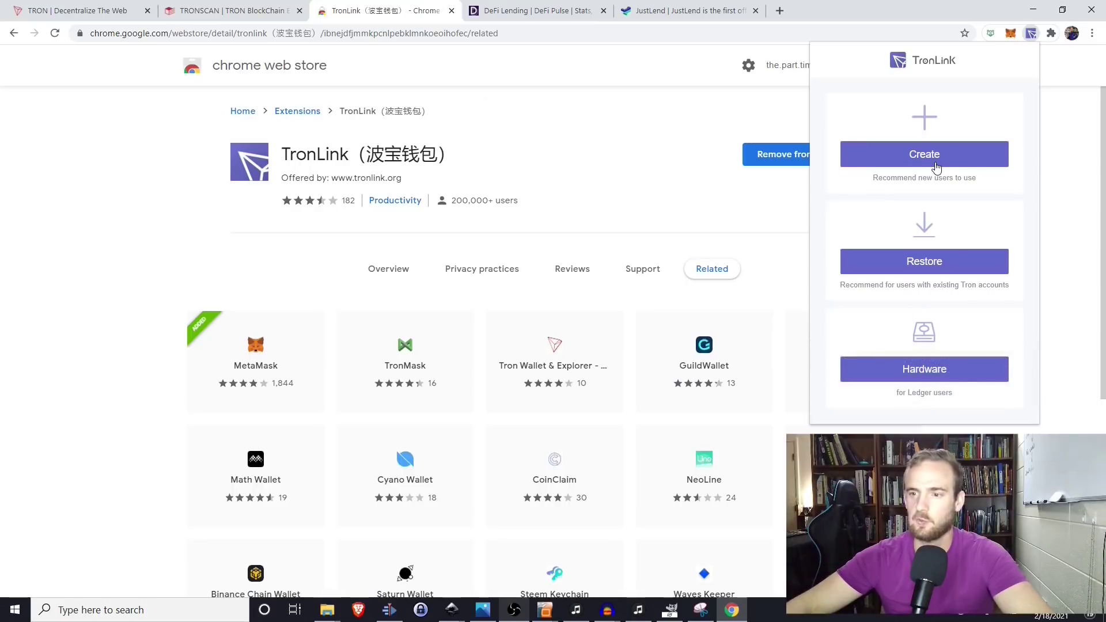
# - Create a brand-new wallet account named 'Tron Demo'
pyautogui.click(935, 166)
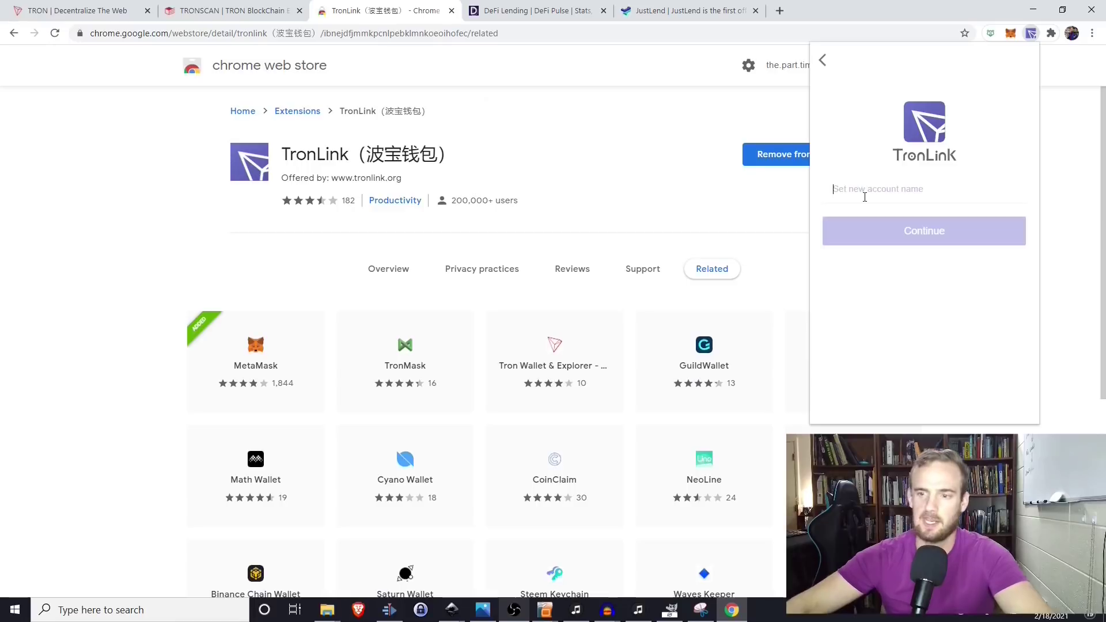
pyautogui.write('Tron Demo')
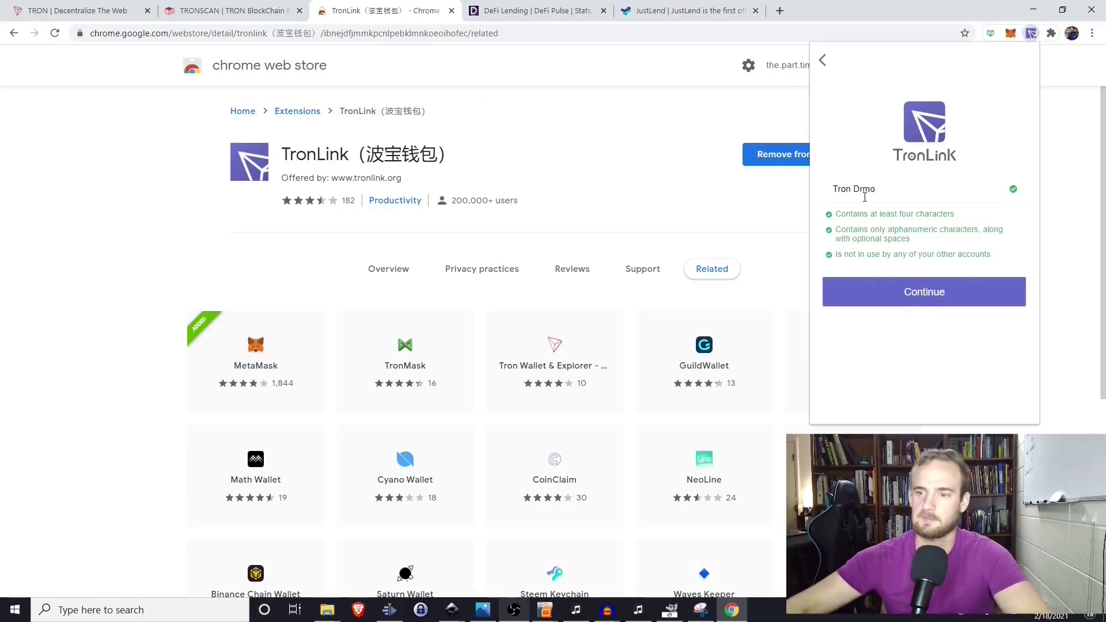
pyautogui.click(922, 288)
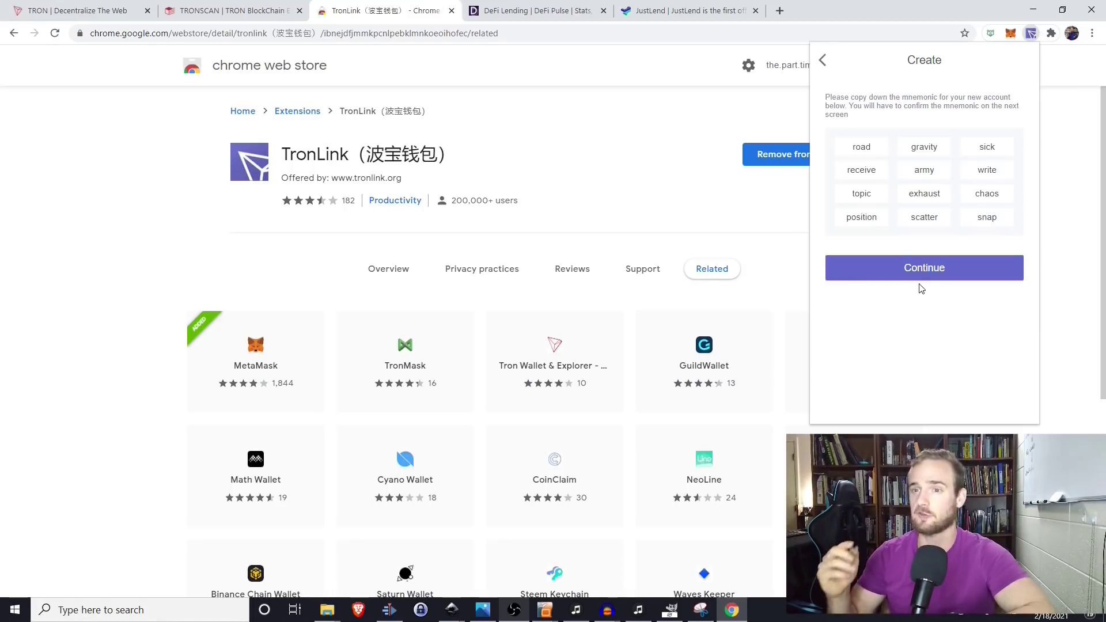
pyautogui.click(921, 271)
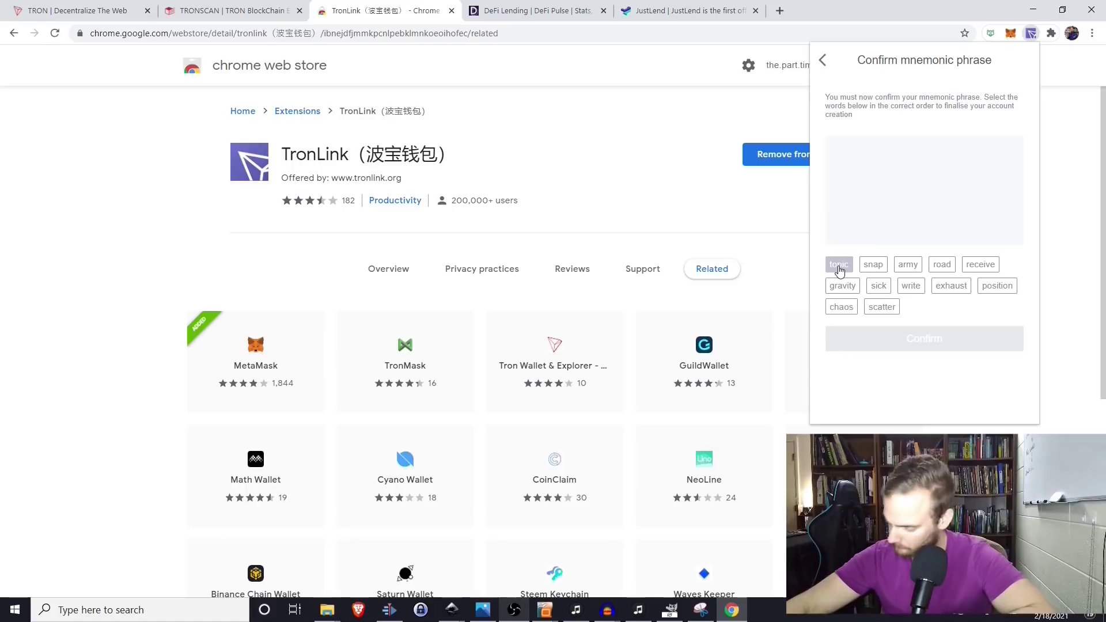
pyautogui.click(941, 264)
pyautogui.click(842, 285)
pyautogui.click(878, 285)
pyautogui.click(980, 264)
pyautogui.click(908, 264)
pyautogui.click(910, 285)
pyautogui.click(839, 264)
pyautogui.click(951, 286)
pyautogui.click(841, 306)
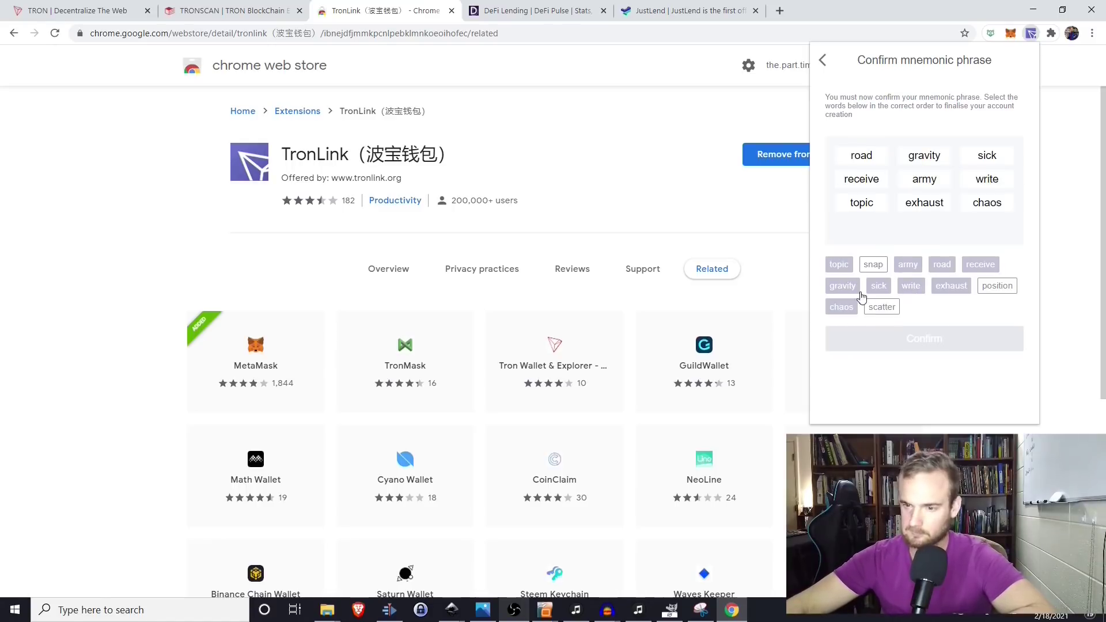
pyautogui.click(996, 285)
pyautogui.click(882, 306)
pyautogui.click(906, 338)
pyautogui.click(995, 86)
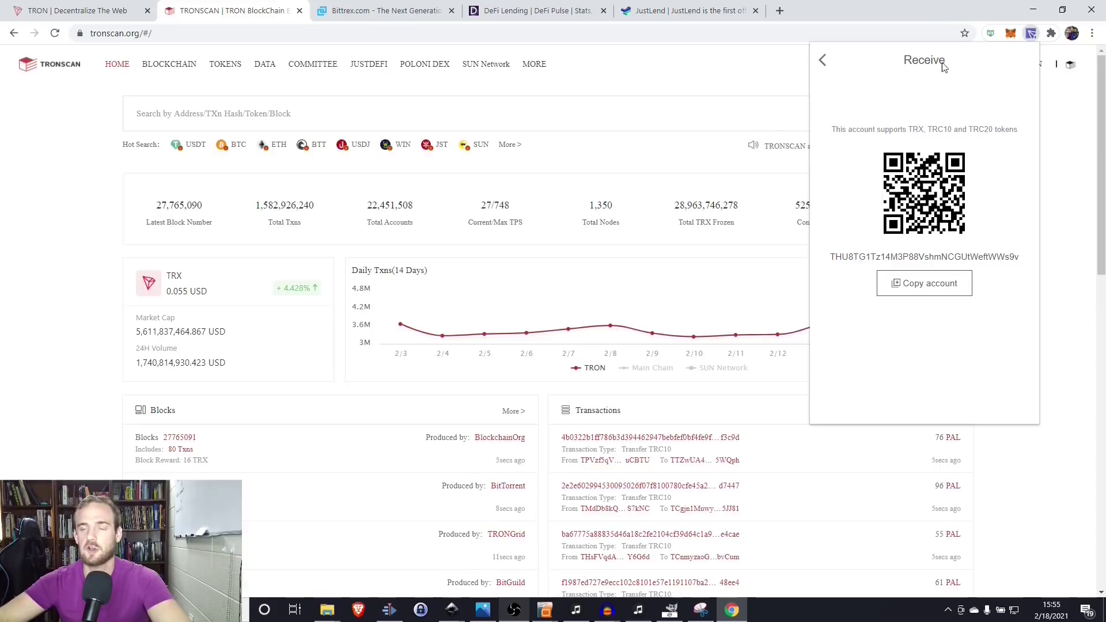
# - Open TRX's Receive screen and copy the wallet's full account address
pyautogui.click(821, 63)
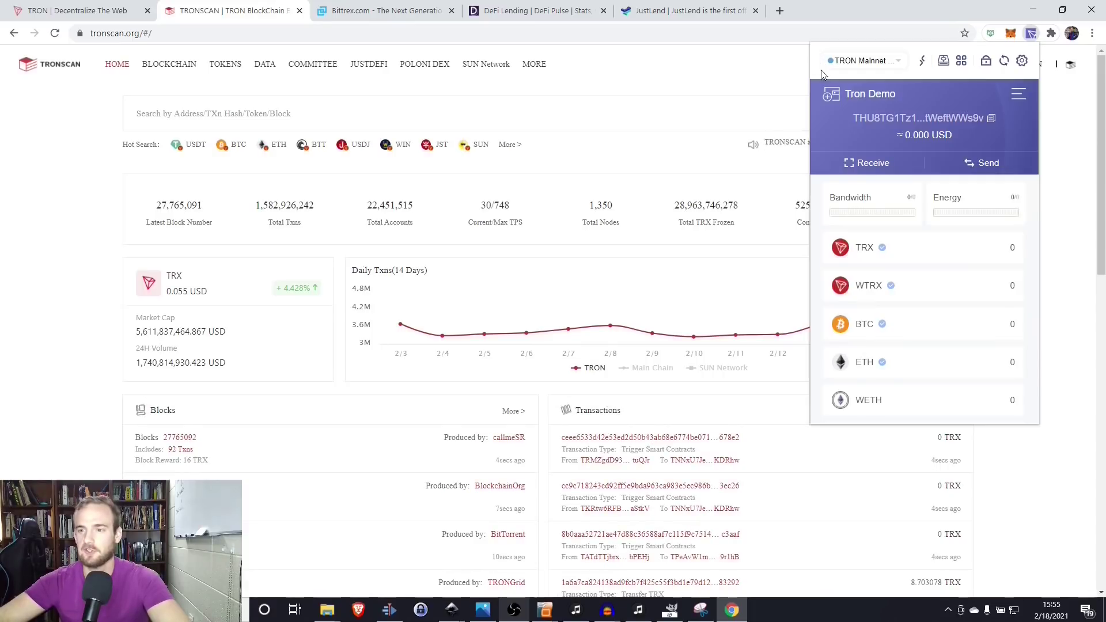
pyautogui.click(899, 254)
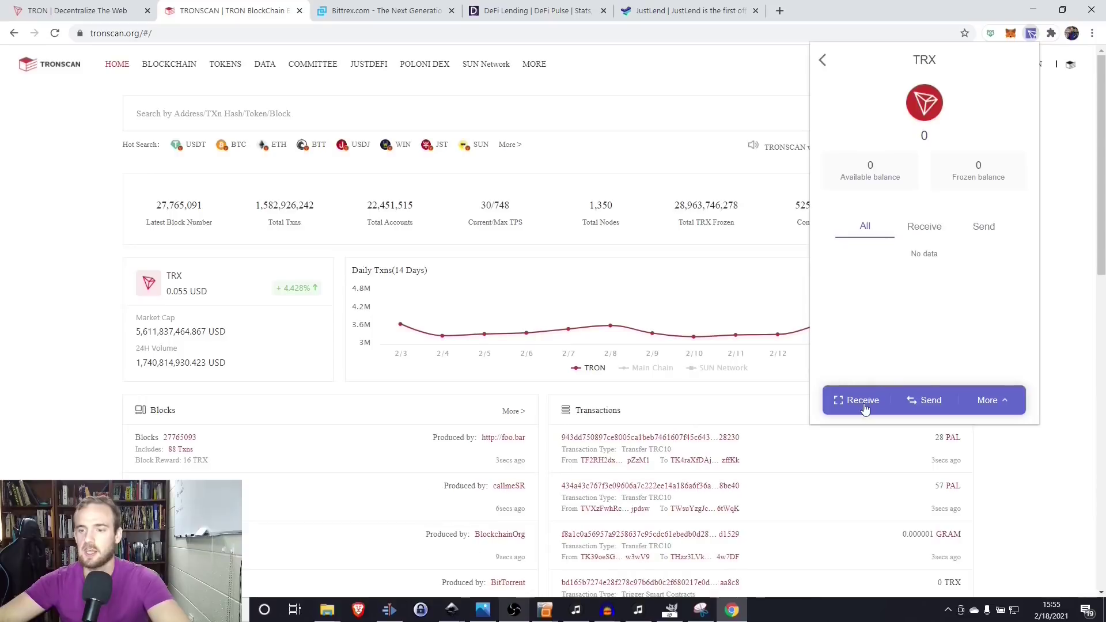
pyautogui.click(860, 401)
pyautogui.doubleClick(890, 260)
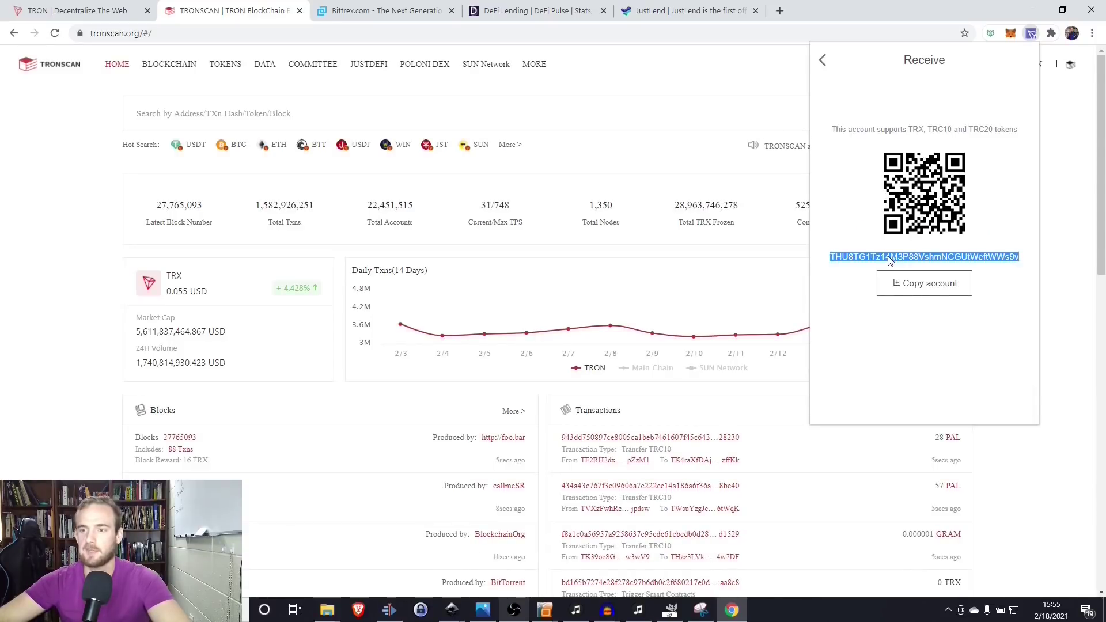
pyautogui.rightClick(889, 260)
pyautogui.click(894, 274)
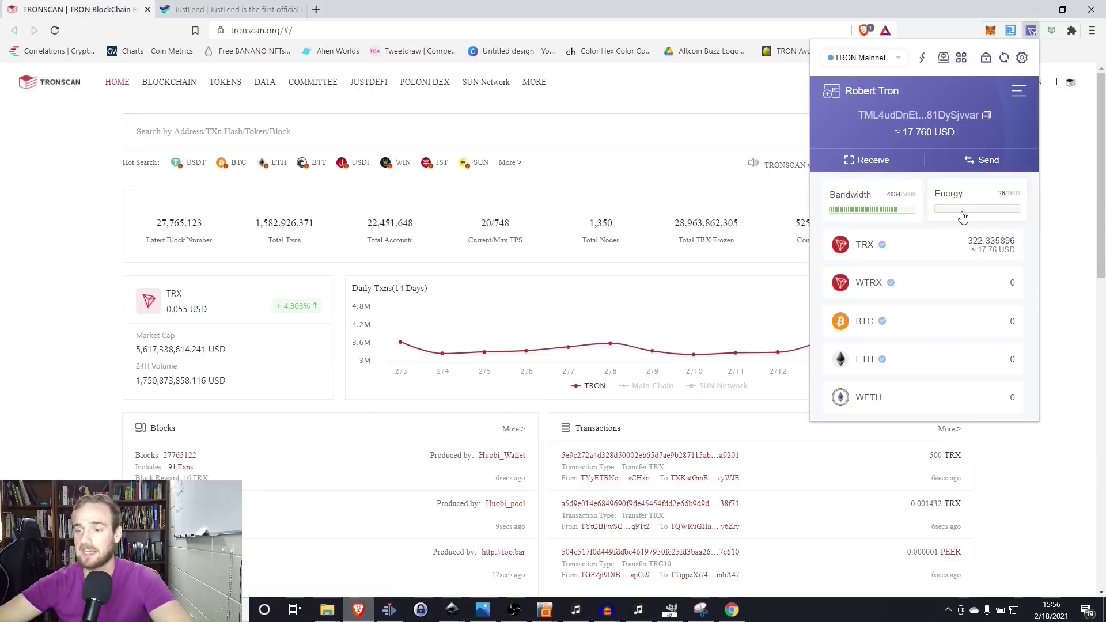
# - Connect TRONSCAN to the TronLink wallet to show its wallet page
pyautogui.click(47, 277)
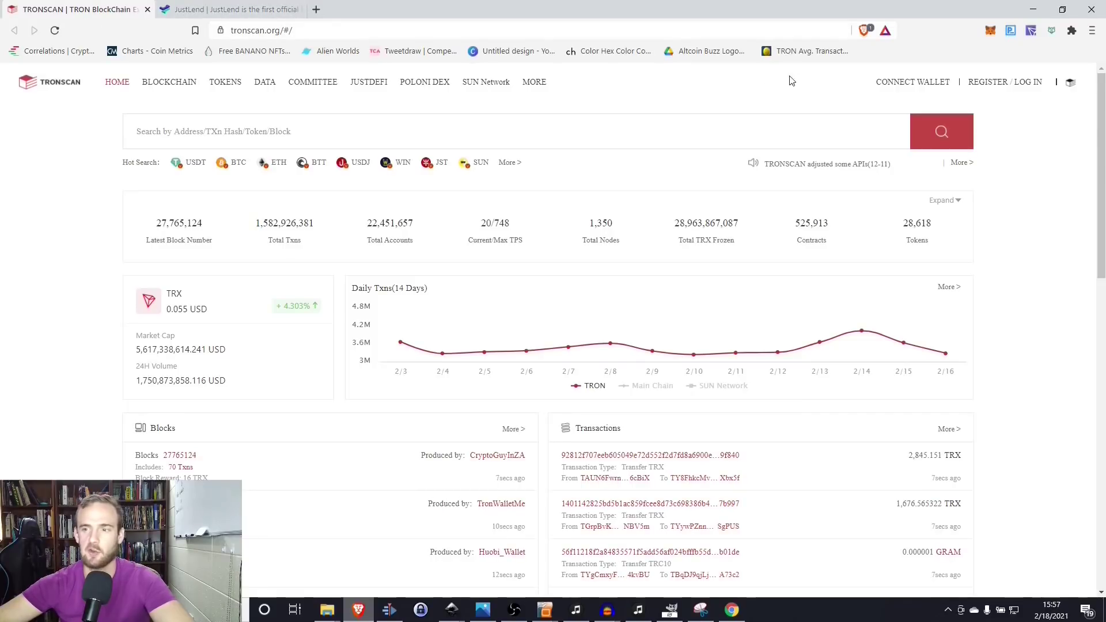
pyautogui.click(950, 82)
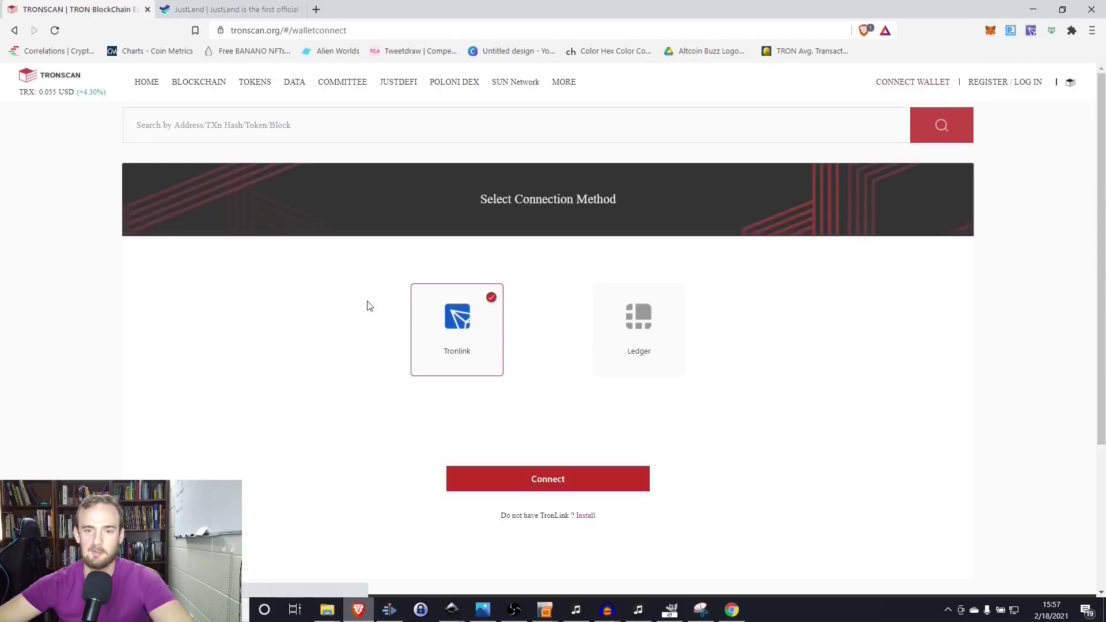
pyautogui.click(447, 346)
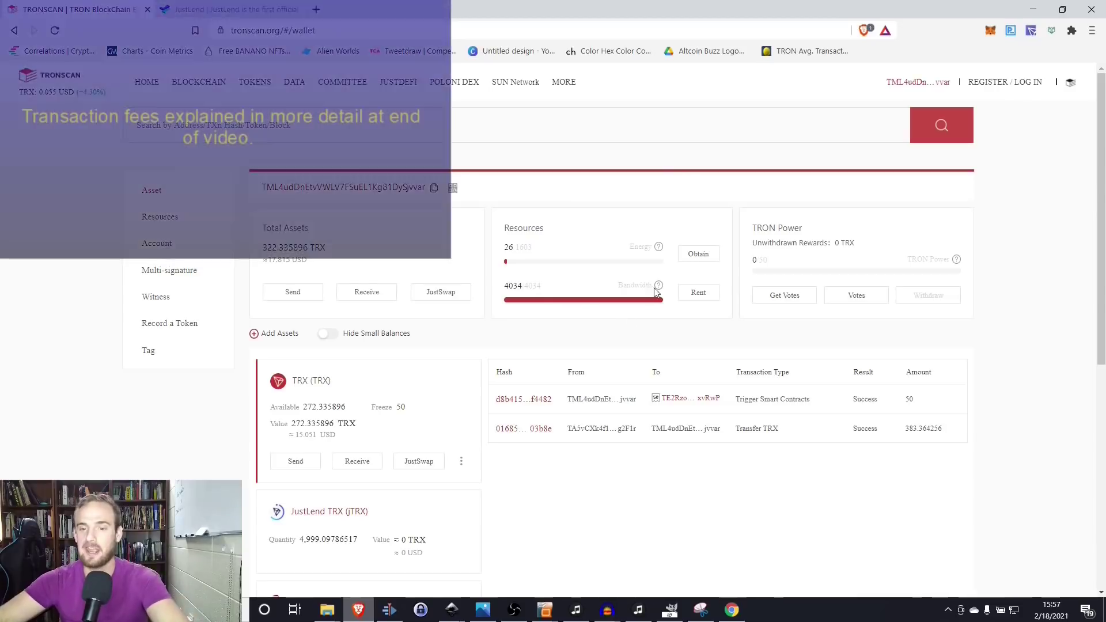
# - Set up freezing 50 TRX for TRON Power and Energy, then cancel and return to JustLend
pyautogui.click(699, 254)
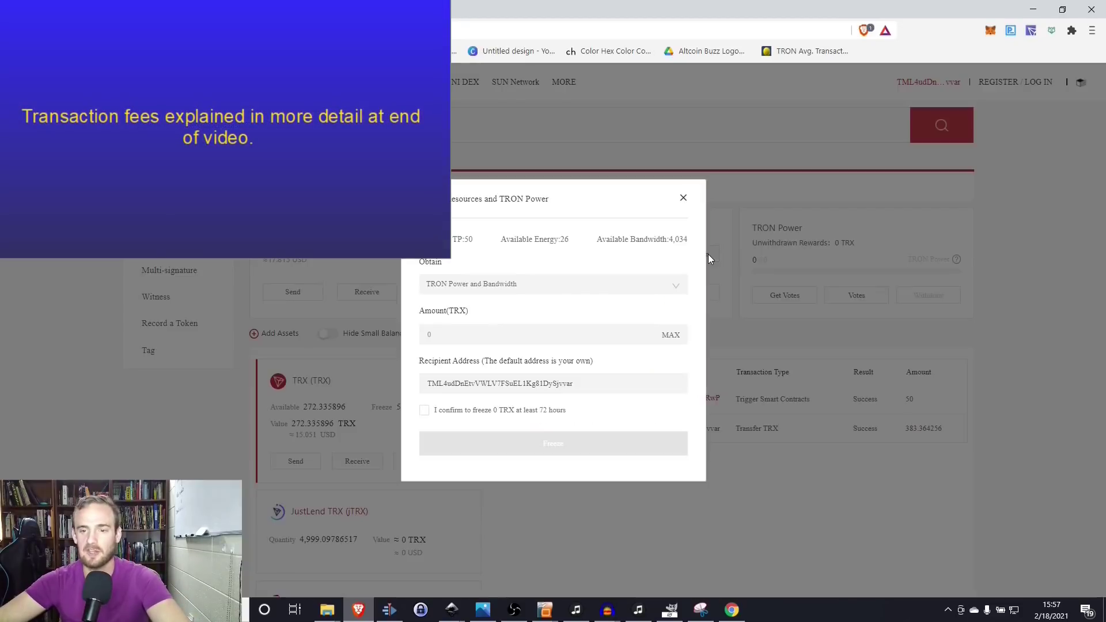
pyautogui.click(511, 291)
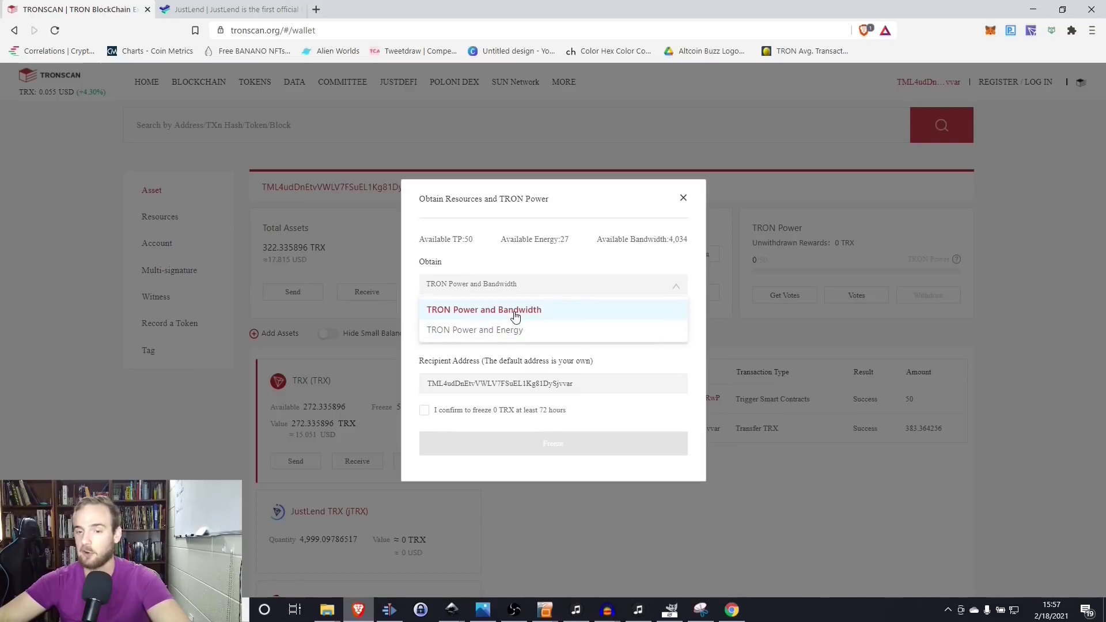
pyautogui.click(508, 329)
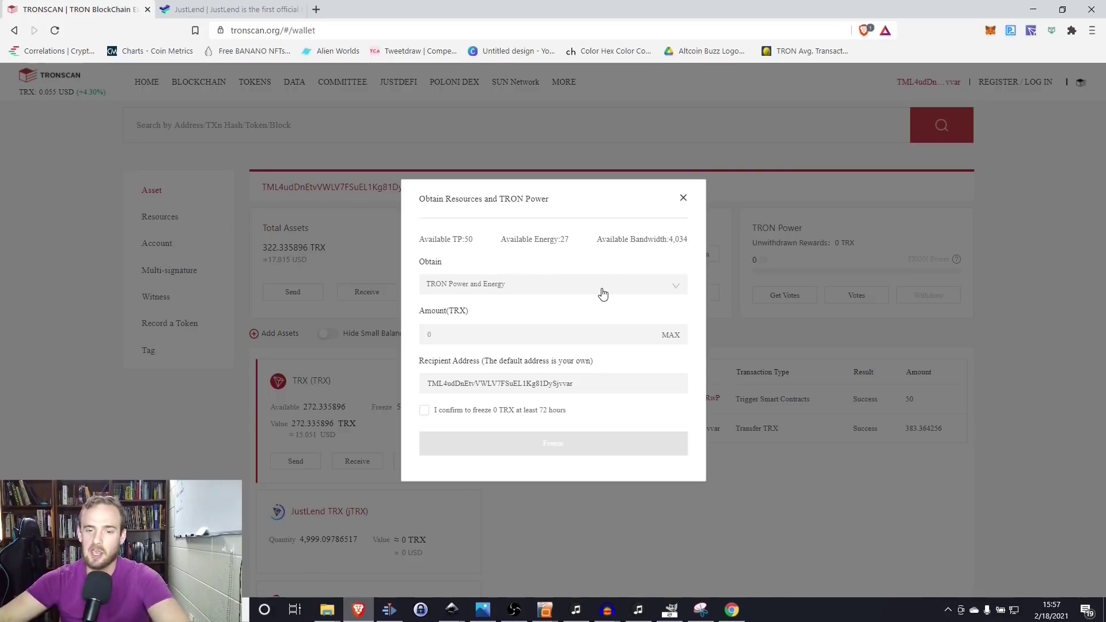
pyautogui.write('0')
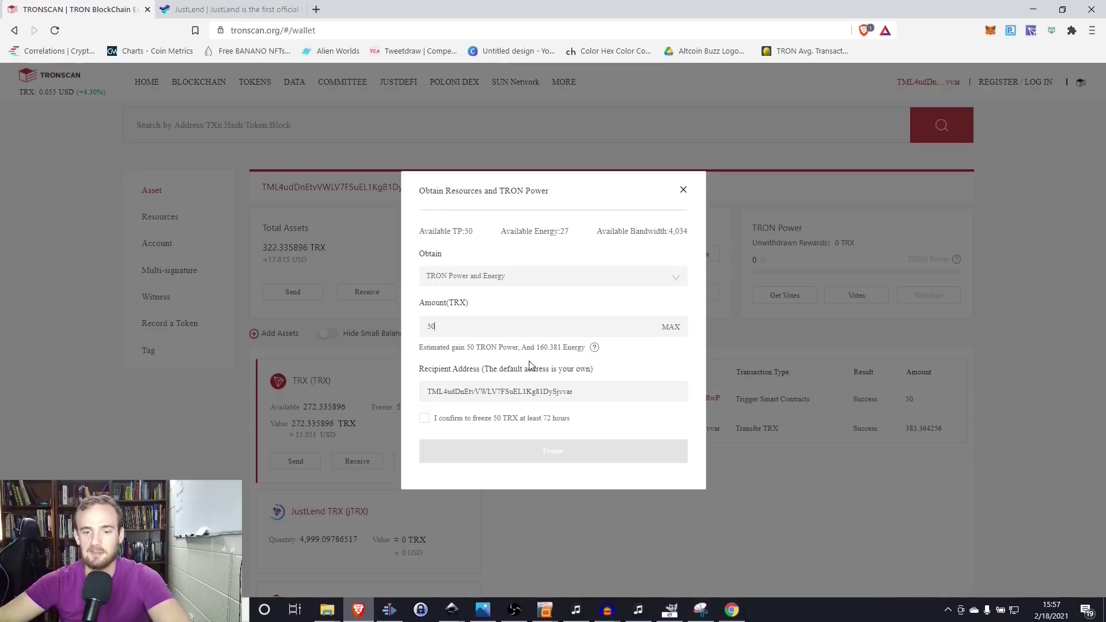
pyautogui.click(424, 418)
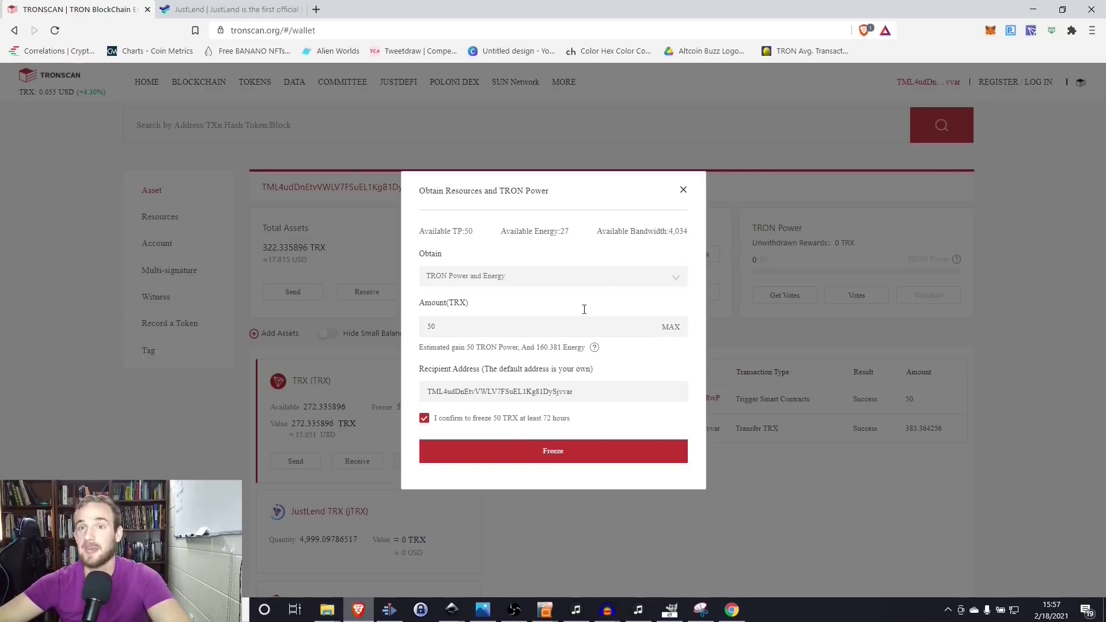
pyautogui.click(682, 191)
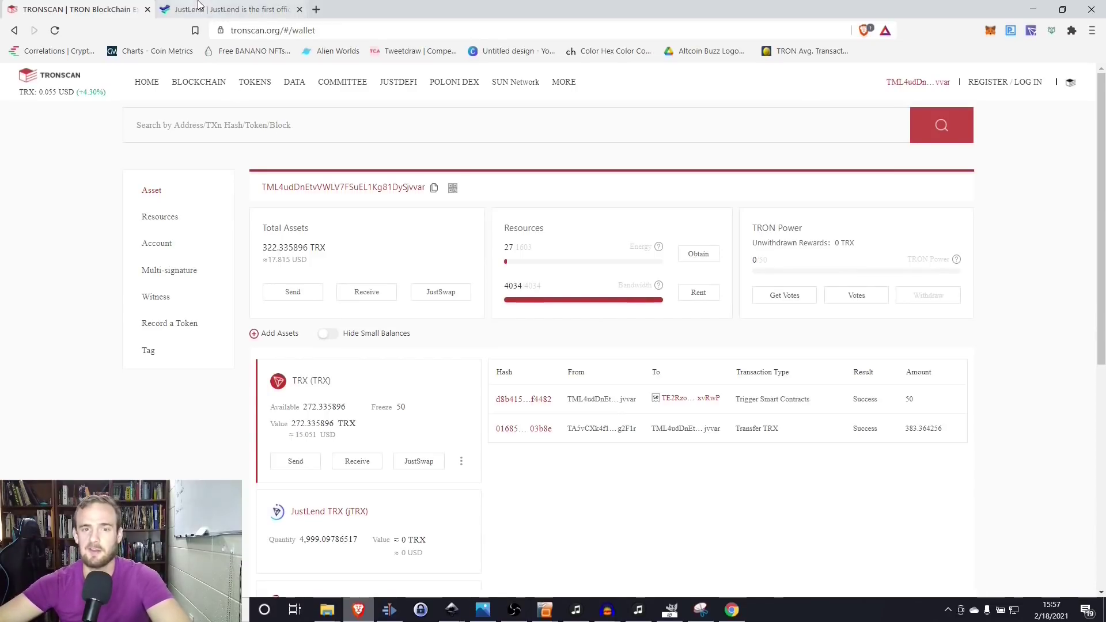
pyautogui.click(230, 9)
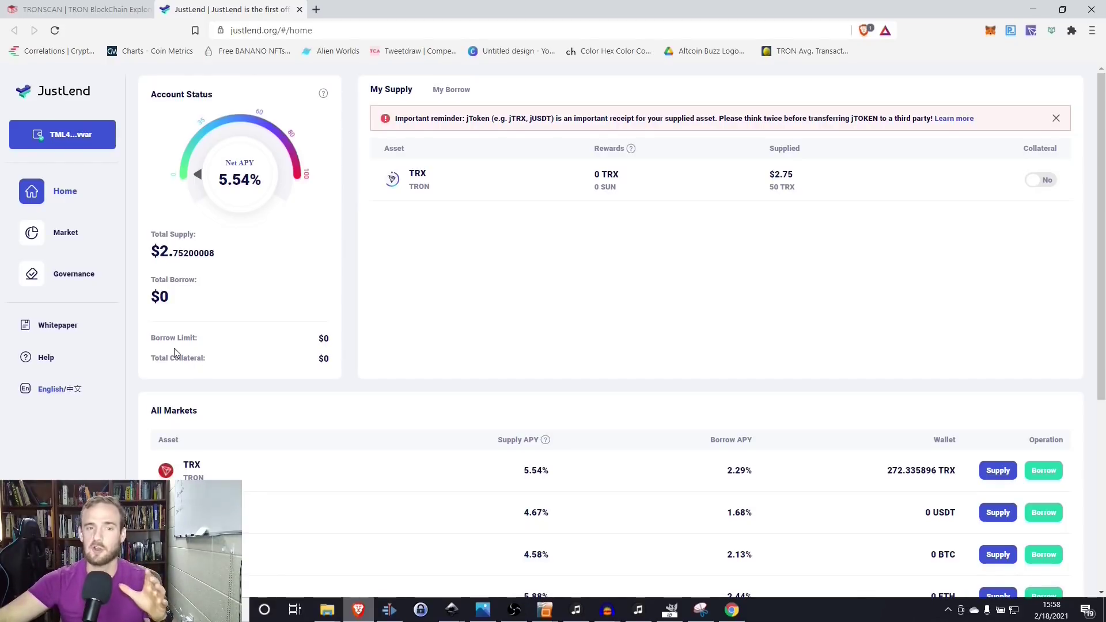
# - From Tronscan's JUSTDEFI menu, open JustSwap in a new tab
pyautogui.click(95, 10)
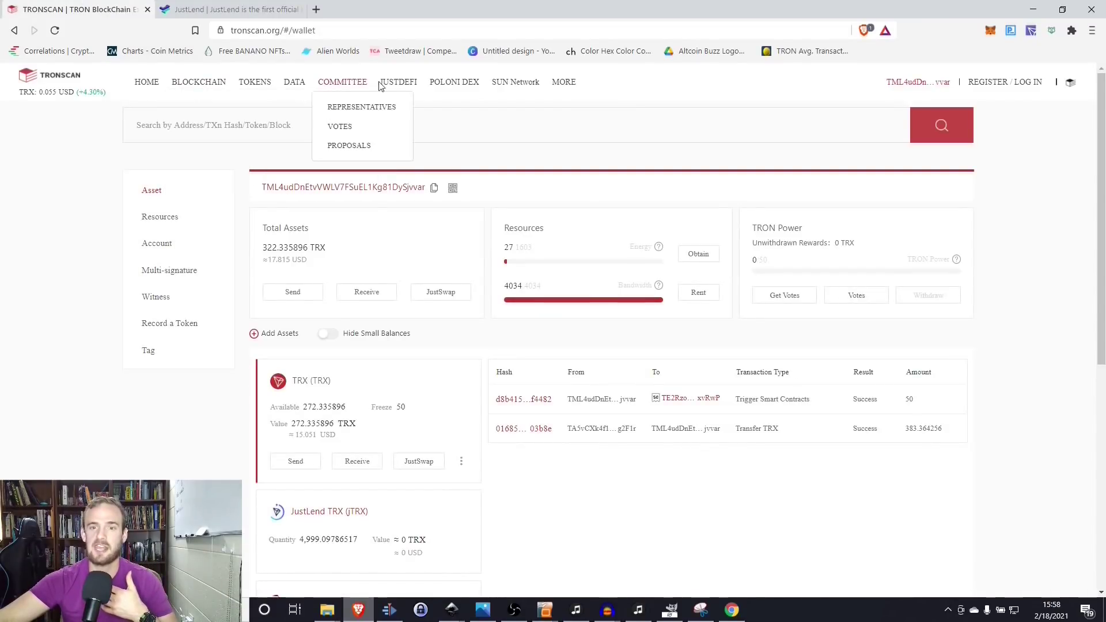
pyautogui.moveTo(415, 92)
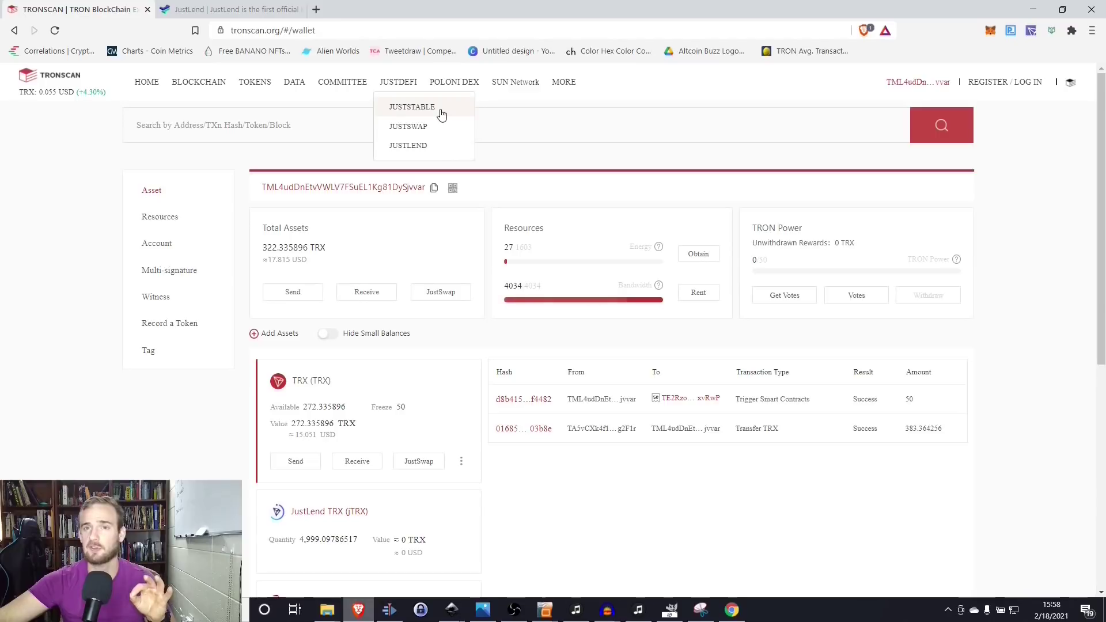
pyautogui.click(415, 126)
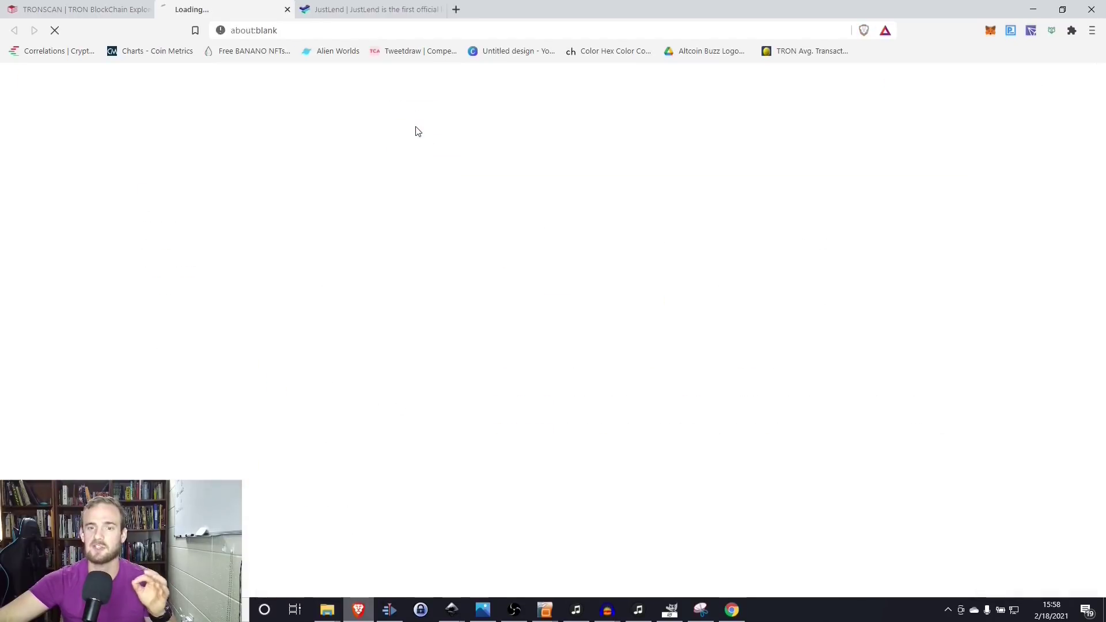
# - Review JustLend's All Markets list, then move to the JustSwap swap page
pyautogui.click(364, 18)
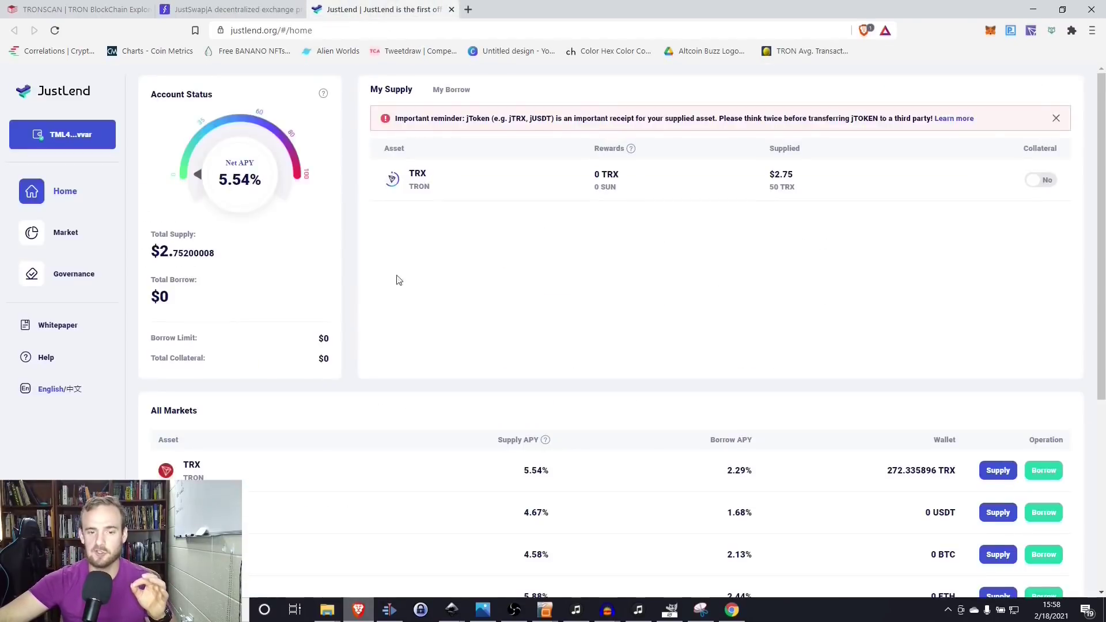
pyautogui.scroll(-1, 415, 285)
pyautogui.scroll(-2, 646, 330)
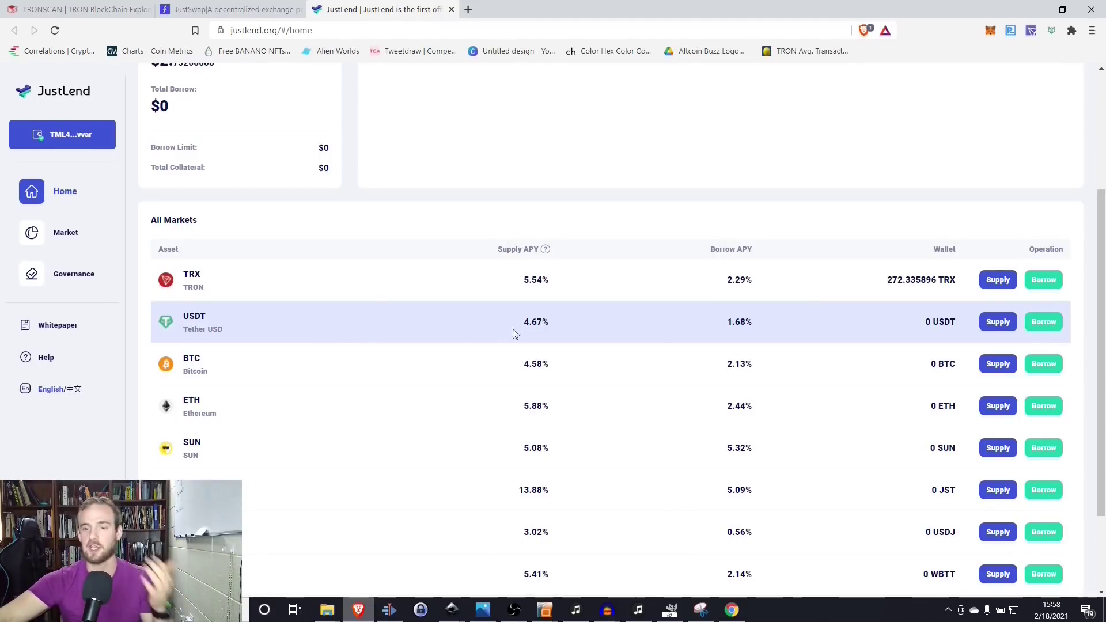
pyautogui.moveTo(533, 325)
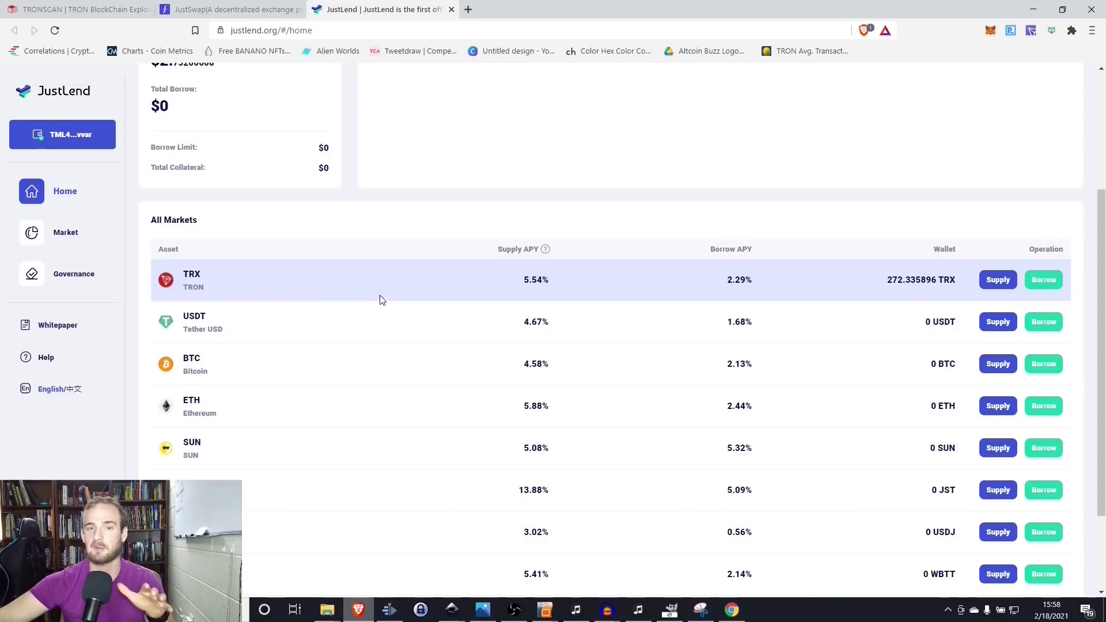
pyautogui.click(257, 9)
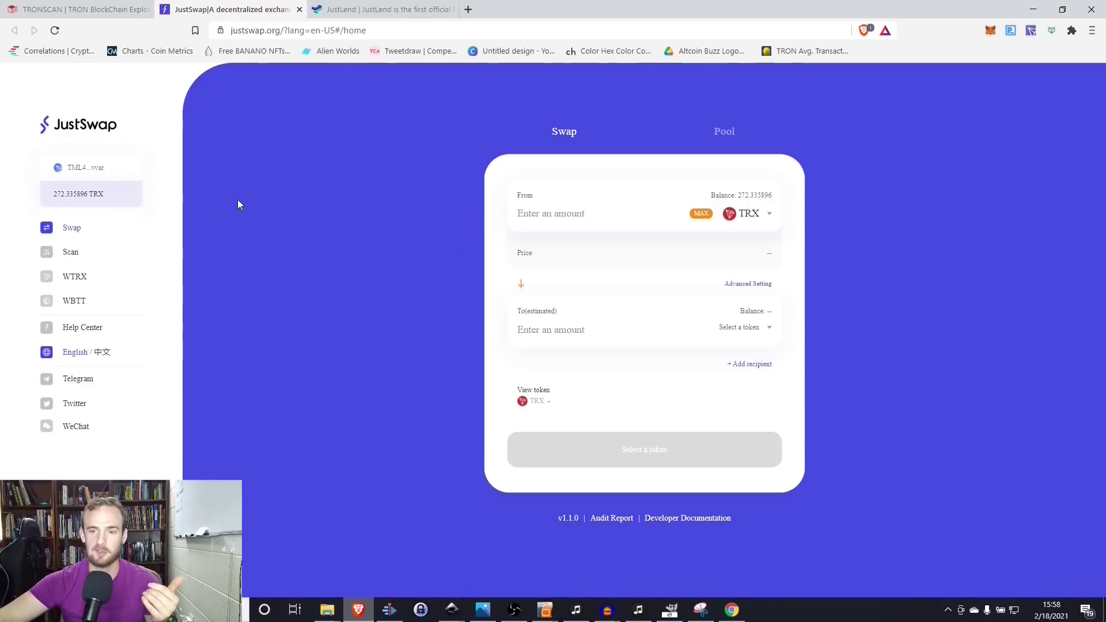
# - Enter a 50 TRX to USDT swap, about 2.753378 USDT, and open its review
pyautogui.click(769, 217)
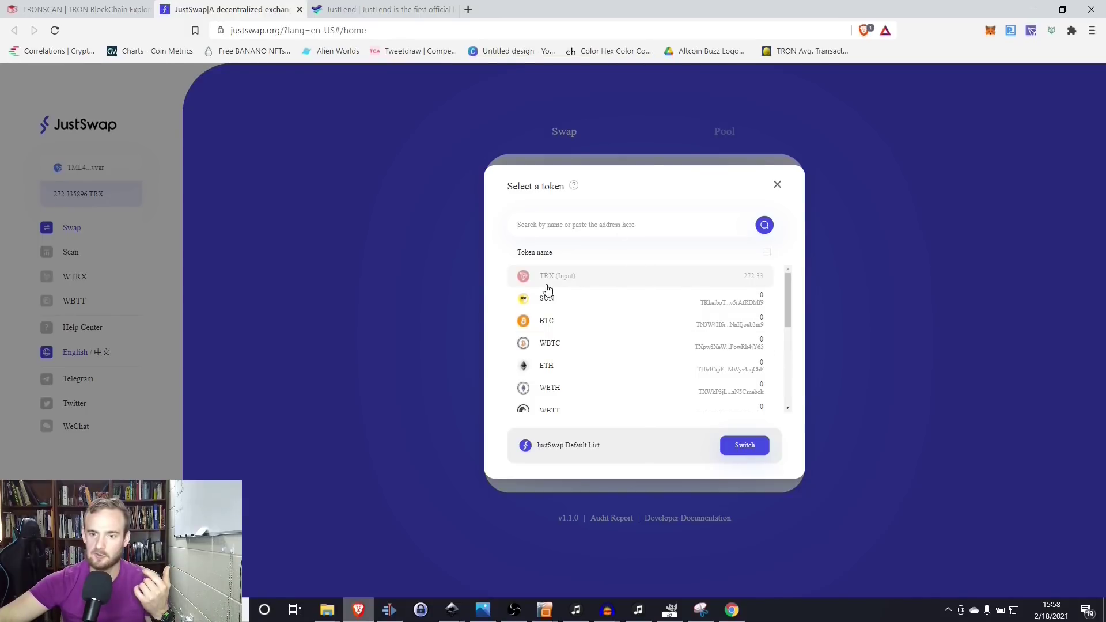
pyautogui.click(777, 184)
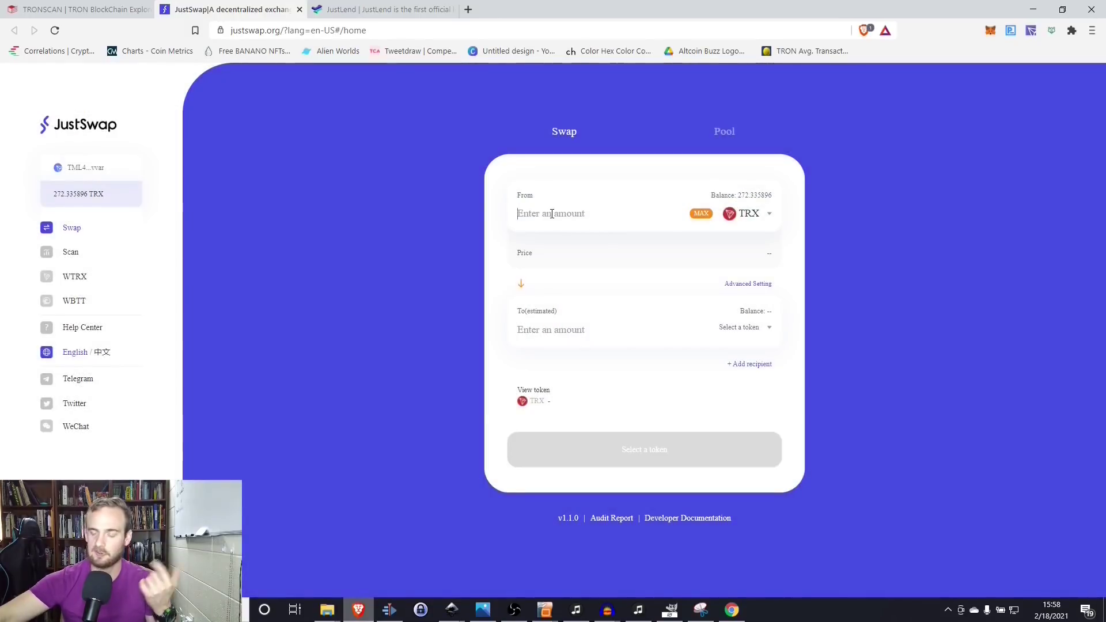
pyautogui.click(550, 213)
pyautogui.write('50')
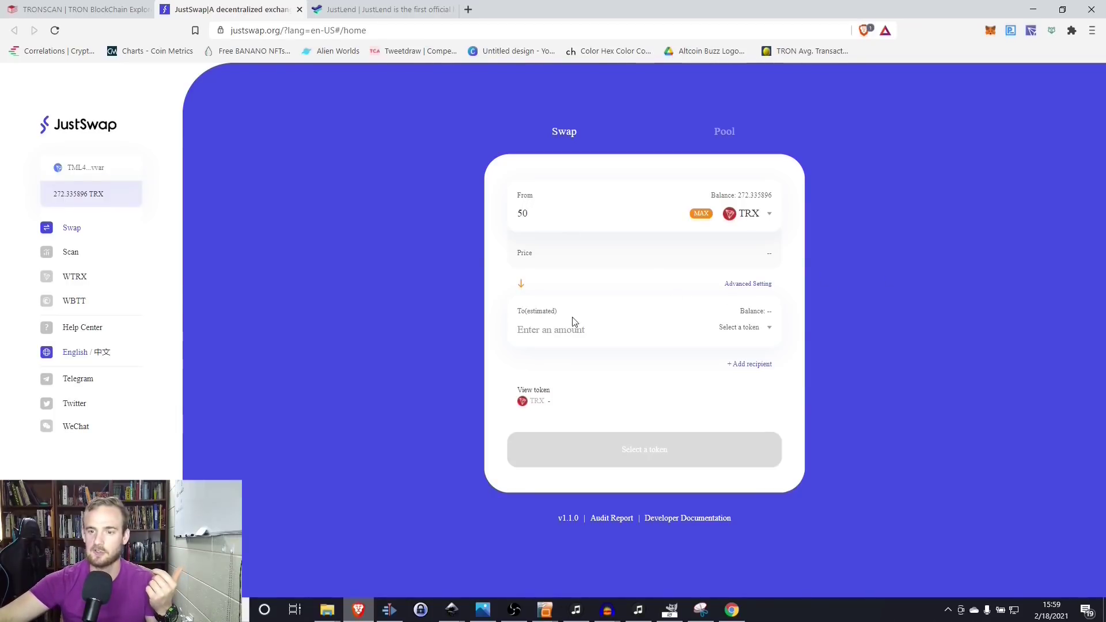
pyautogui.click(766, 329)
pyautogui.scroll(-3, 658, 351)
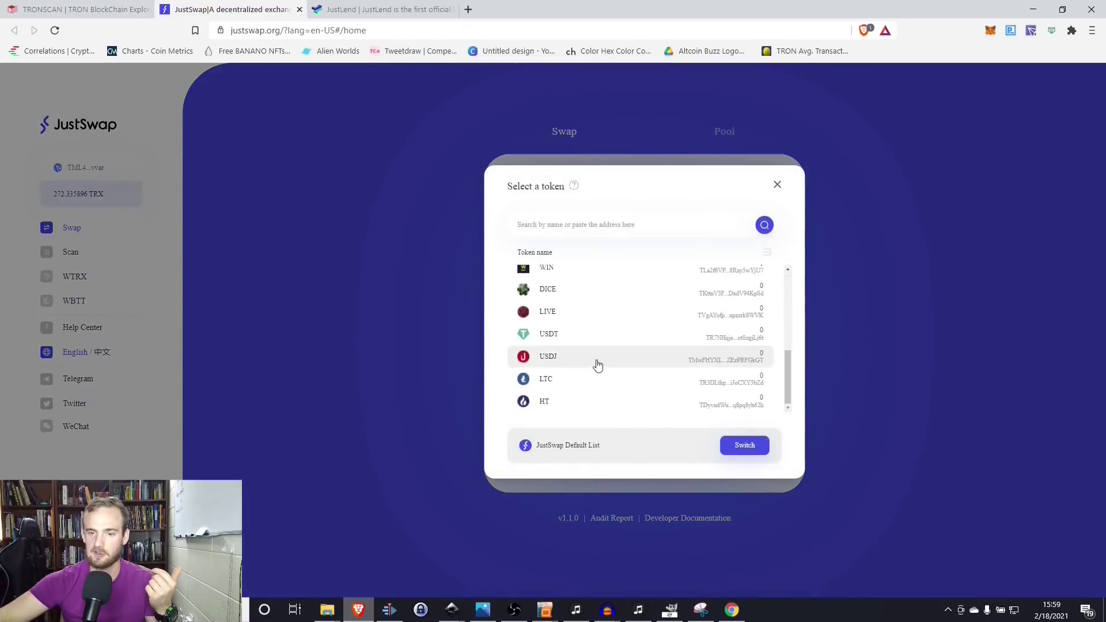
pyautogui.click(551, 346)
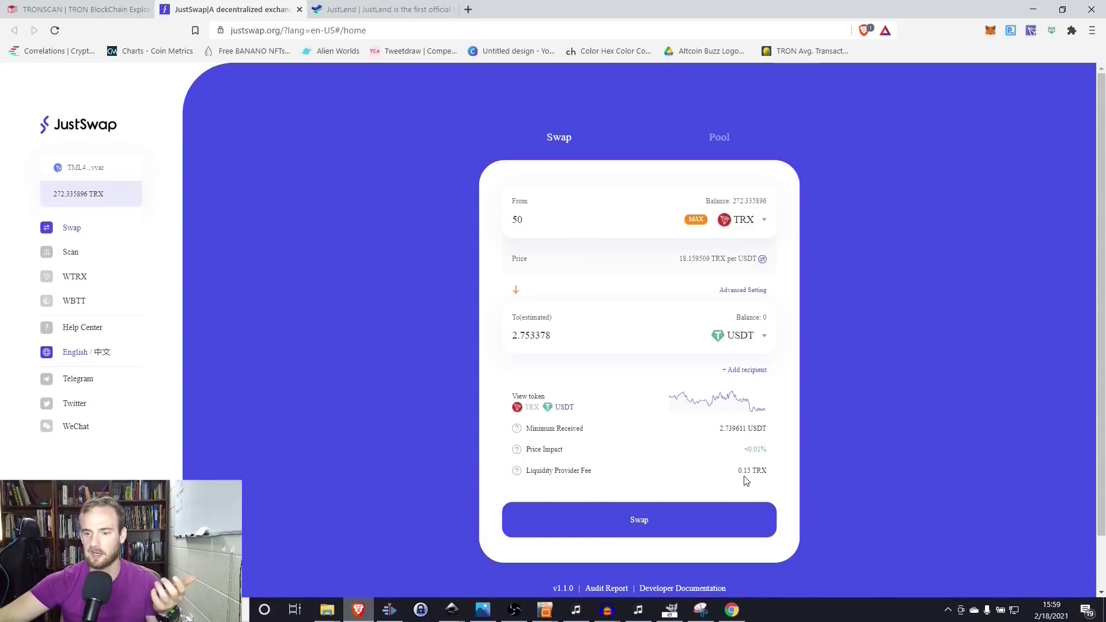
pyautogui.moveTo(523, 476)
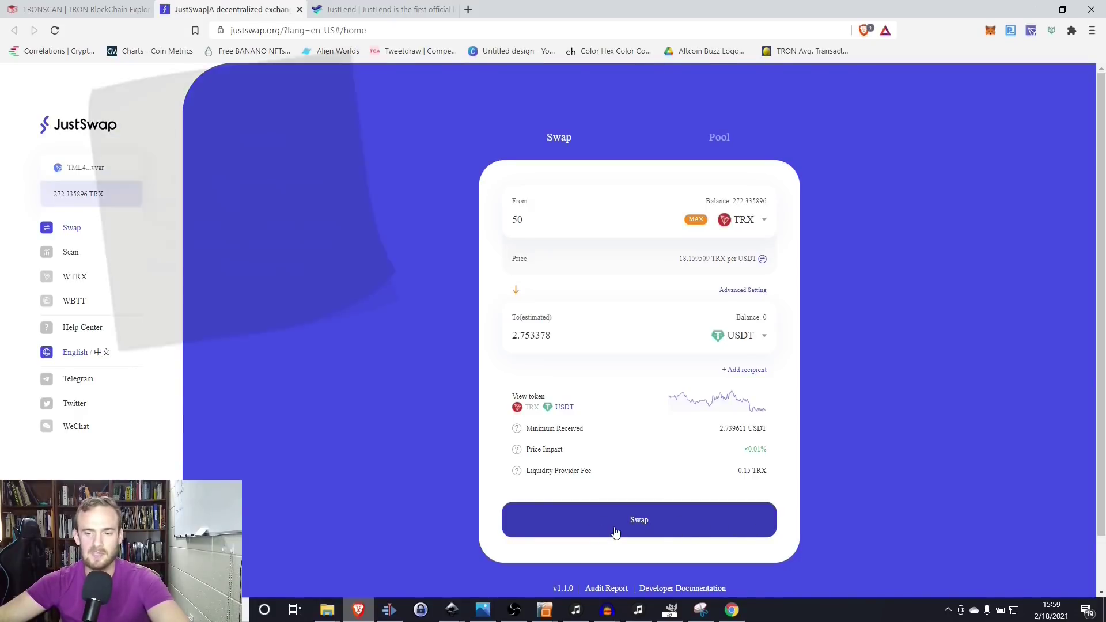
pyautogui.click(615, 530)
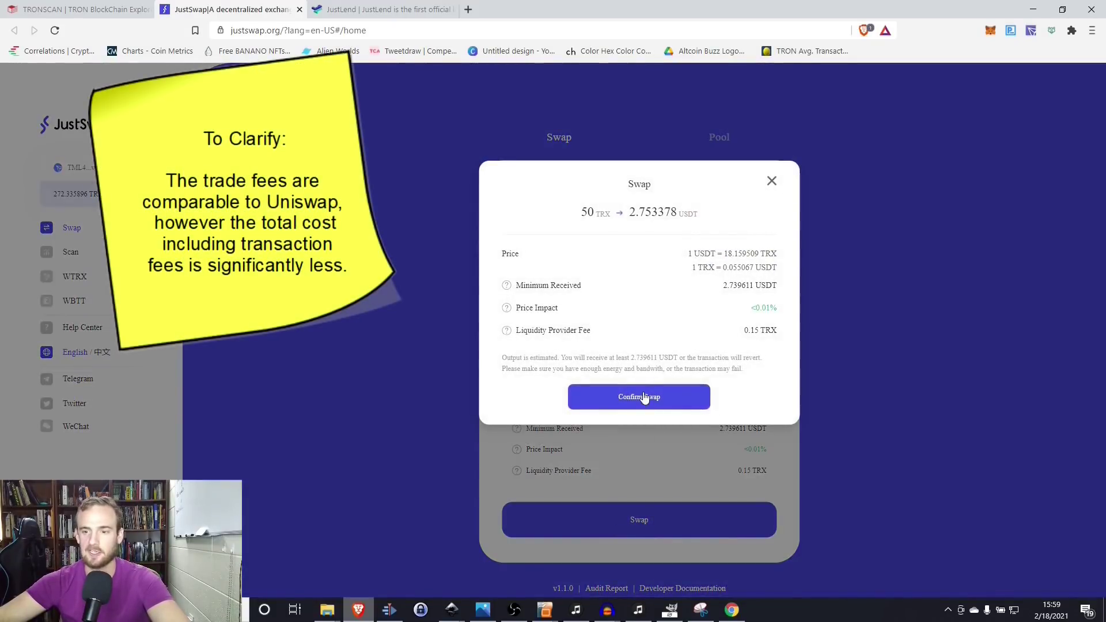
# - Confirm and sign the 50 TRX to USDT swap, then check the new wallet balances
pyautogui.click(644, 398)
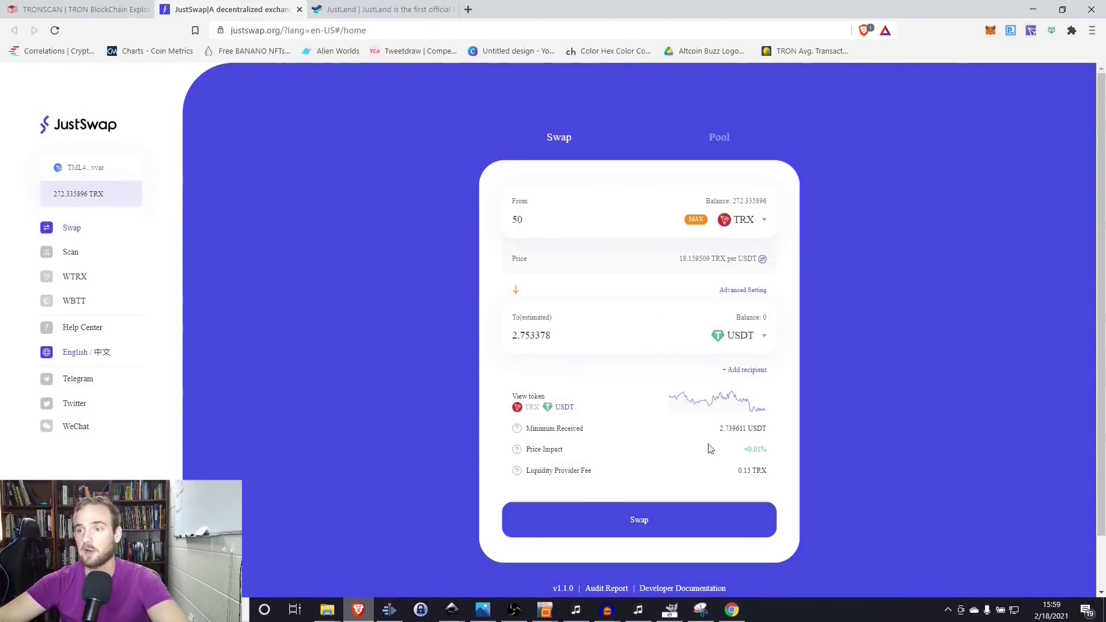
pyautogui.click(1035, 34)
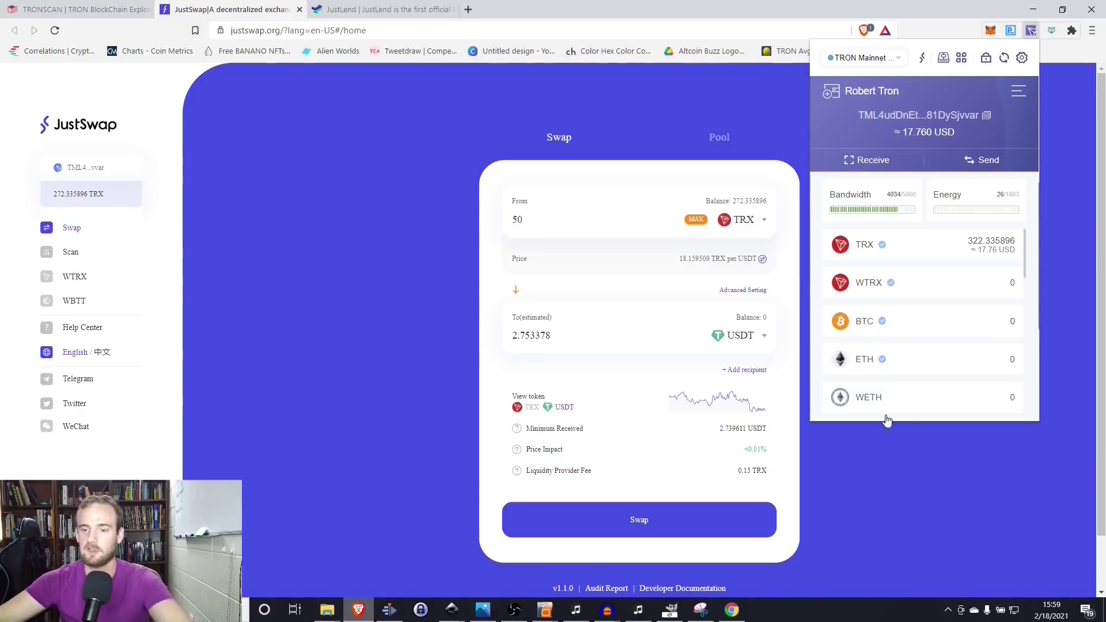
pyautogui.click(651, 515)
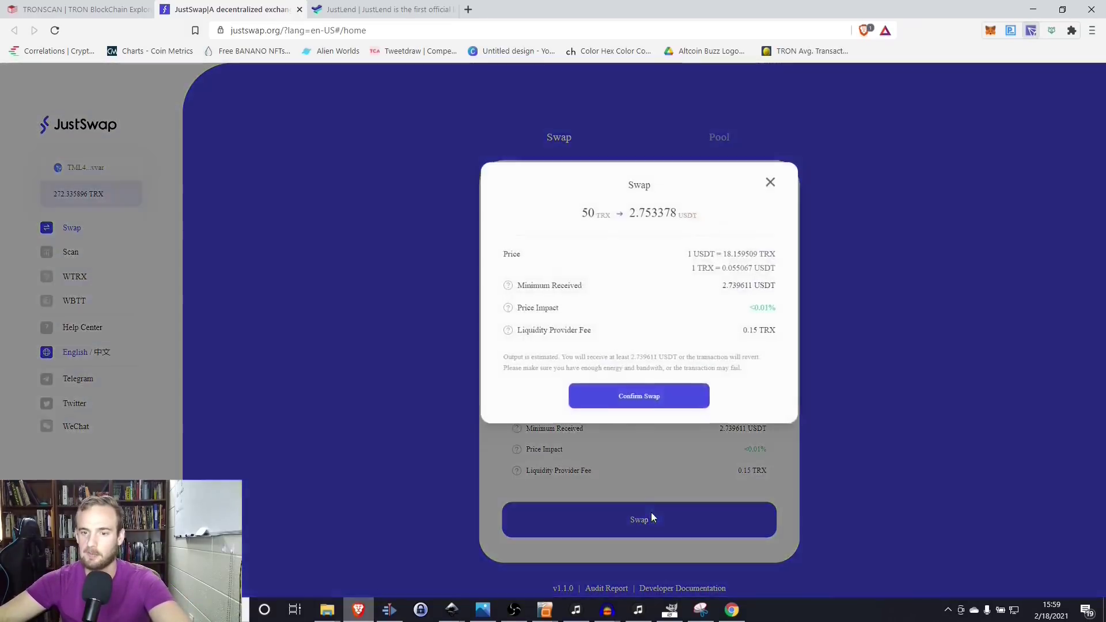
pyautogui.click(641, 402)
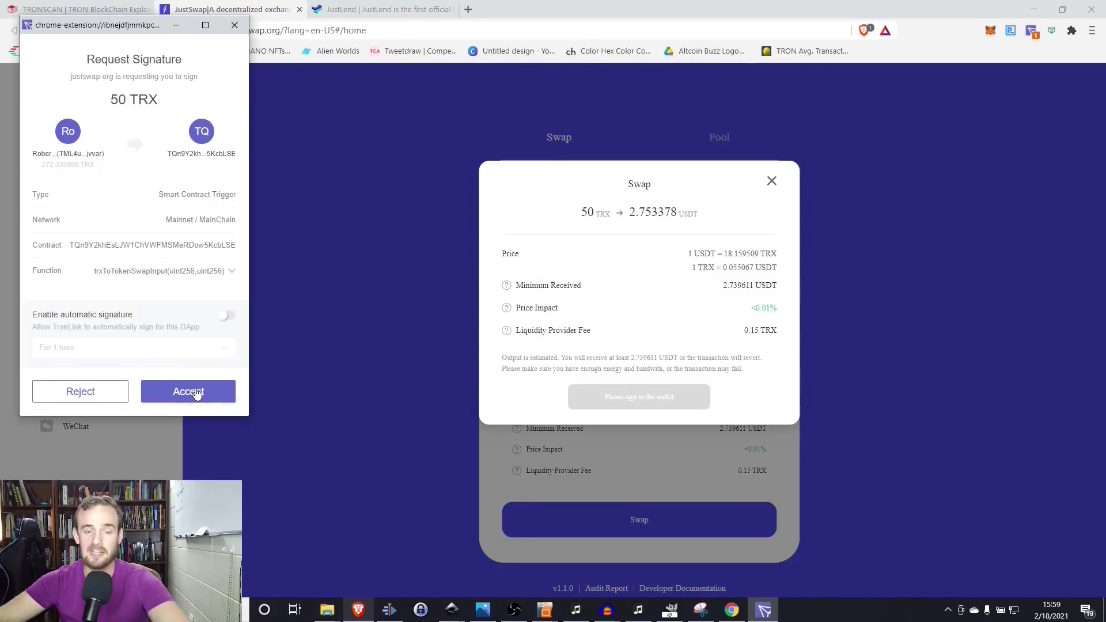
pyautogui.click(189, 392)
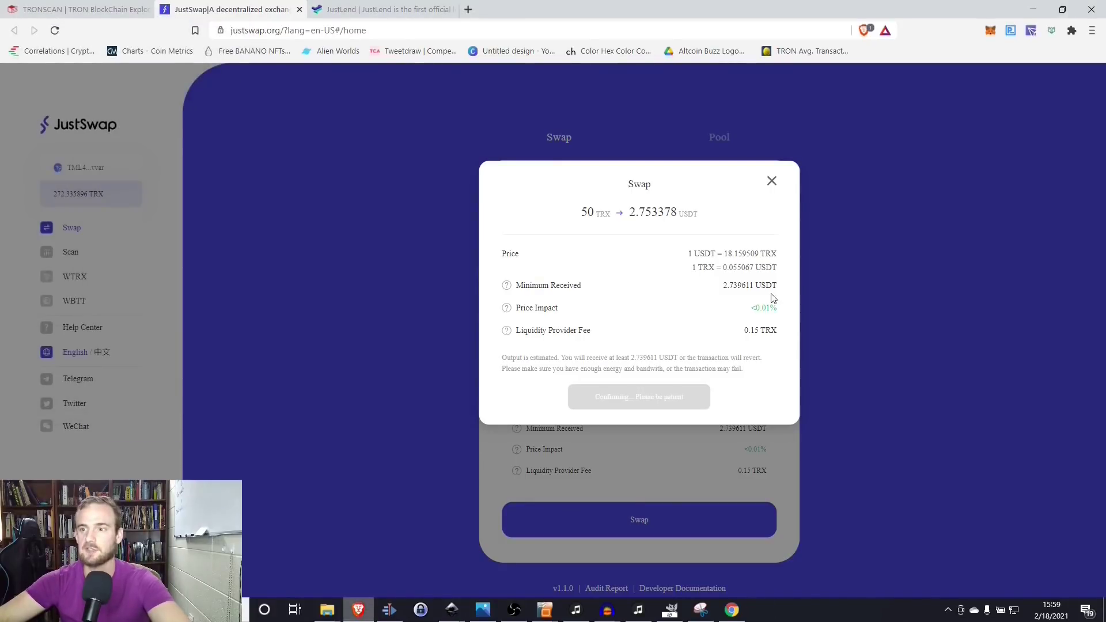
pyautogui.click(1028, 34)
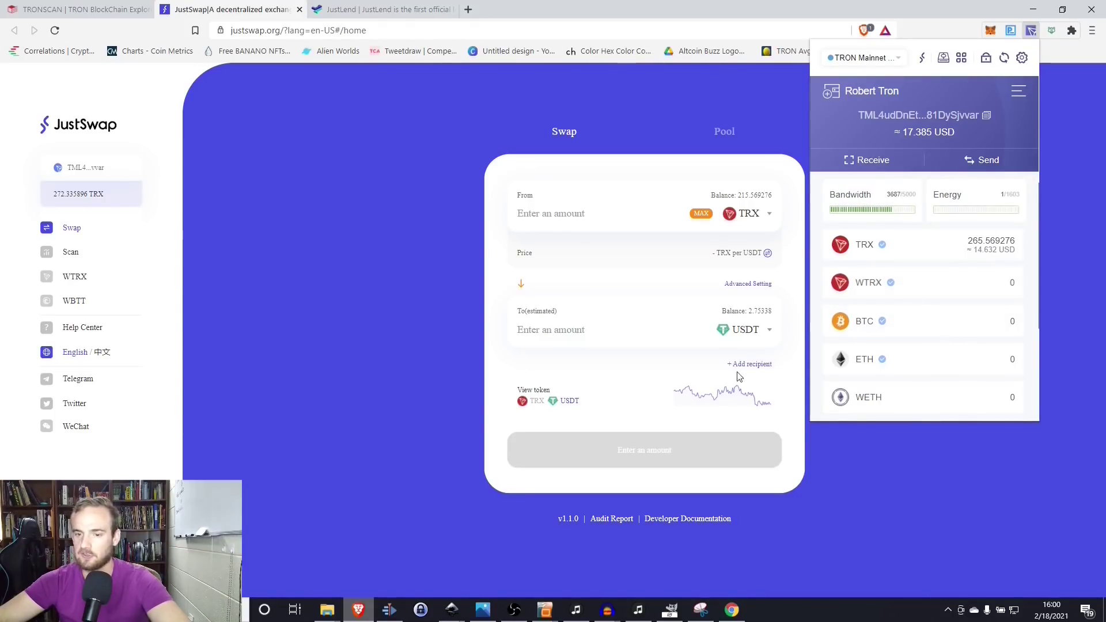
pyautogui.click(882, 477)
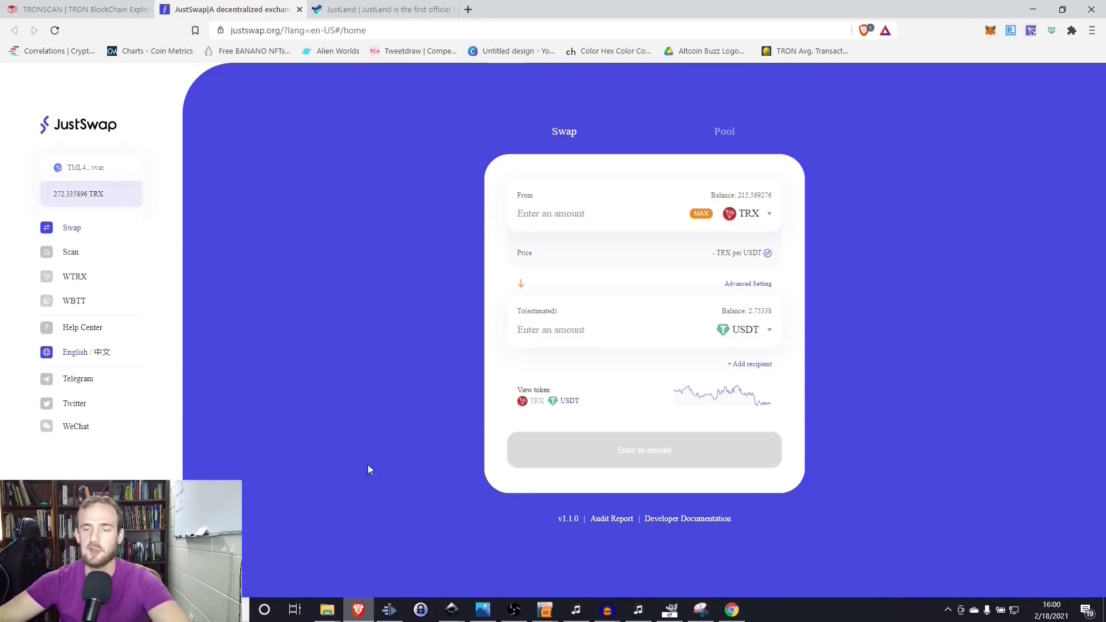
# - View JustSwap's Add Liquidity form, then return to the top of the JustLend dashboard
pyautogui.click(721, 132)
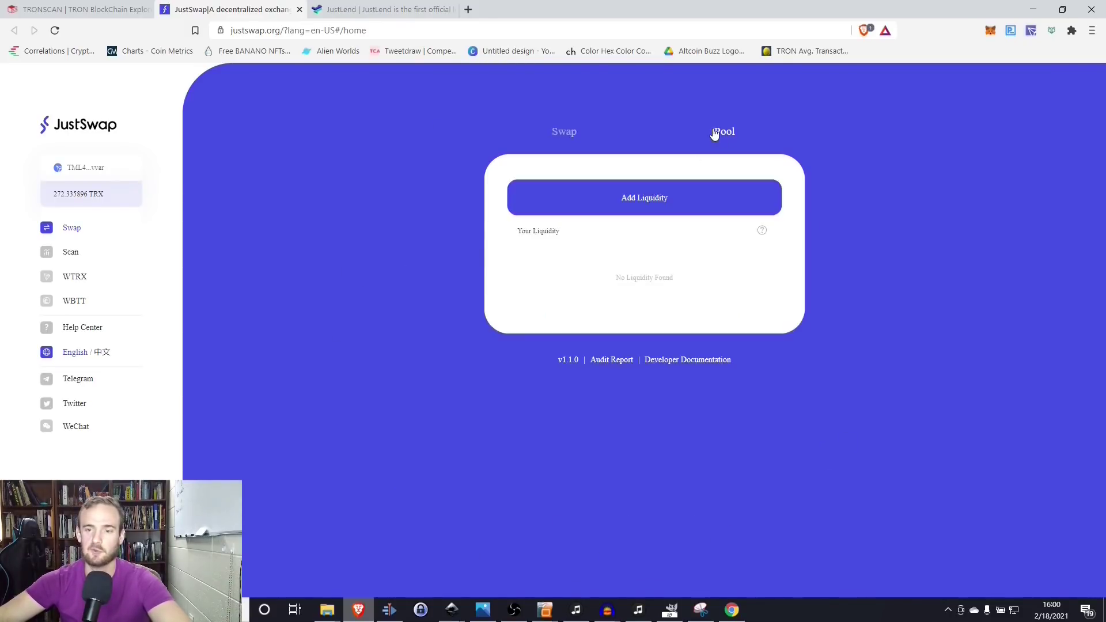
pyautogui.click(631, 212)
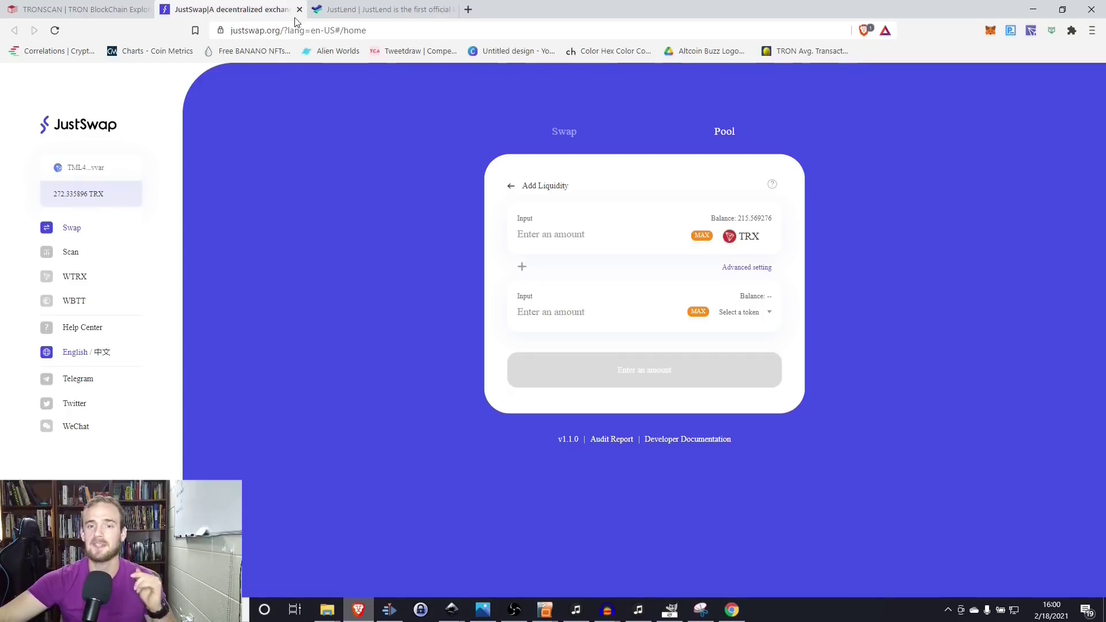
pyautogui.click(368, 9)
pyautogui.scroll(4, 415, 272)
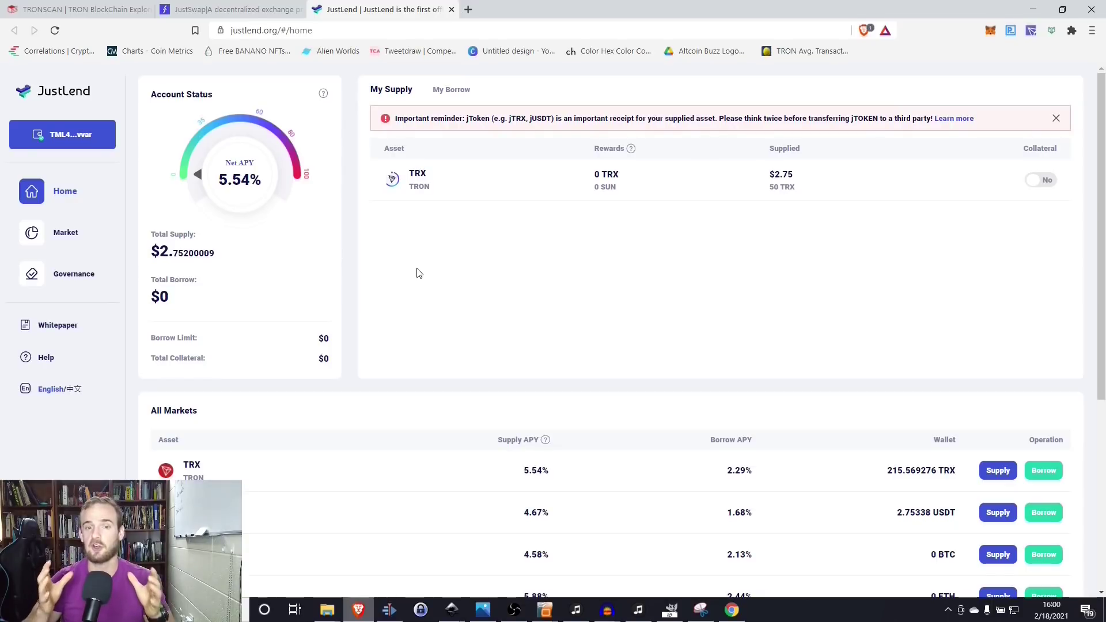
# - Start a USDT supply, approve USDT spending for JustLend, and sign the approval in TronLink
pyautogui.scroll(-2, 420, 261)
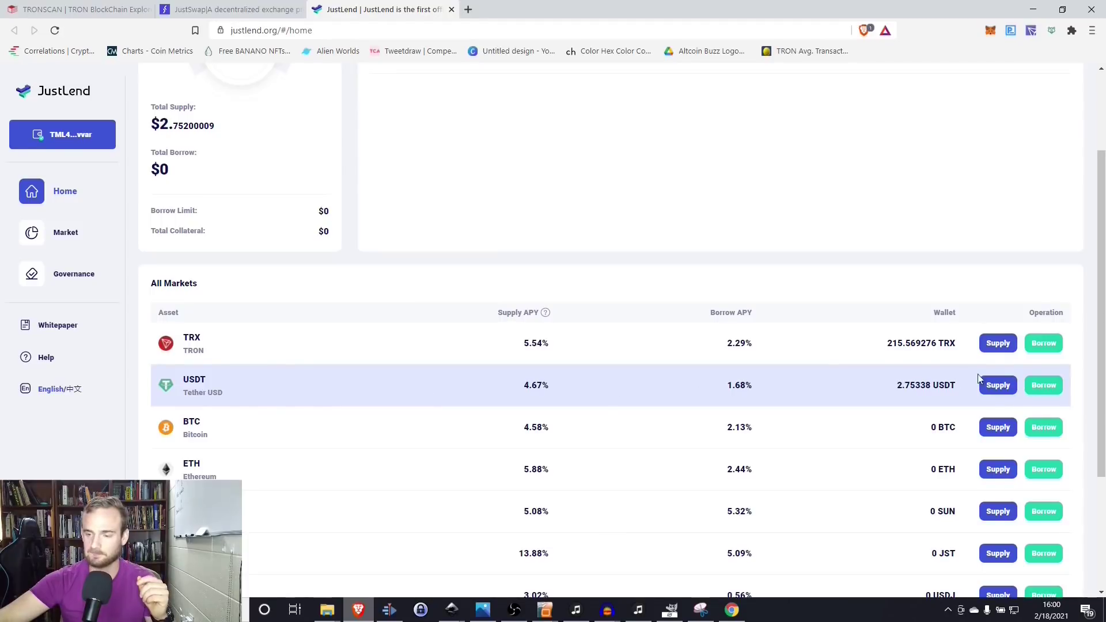
pyautogui.click(996, 386)
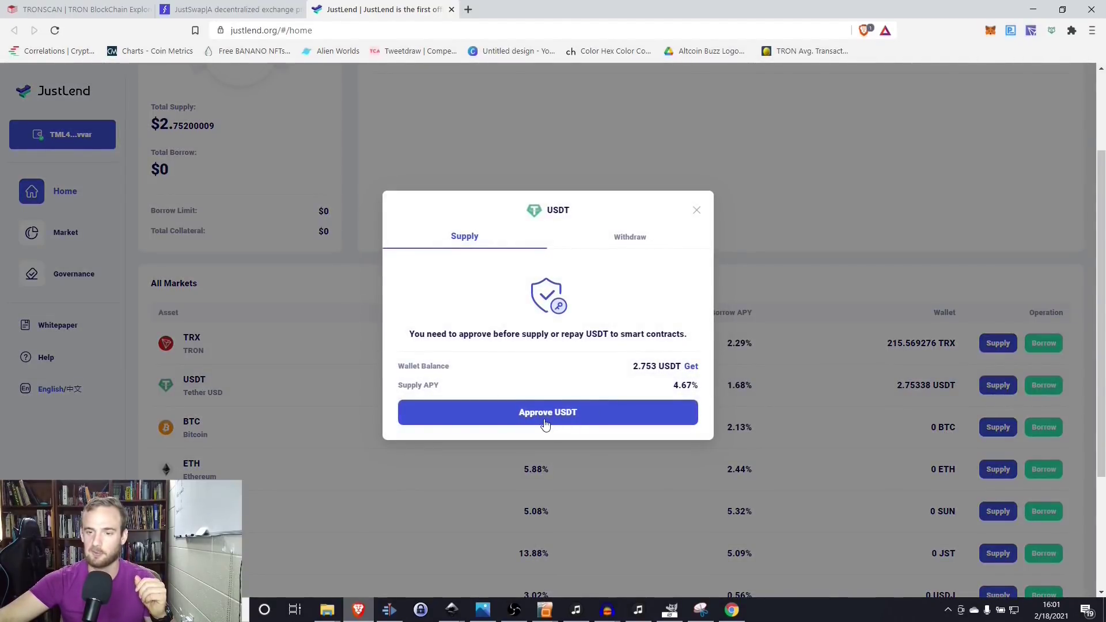
pyautogui.click(1031, 30)
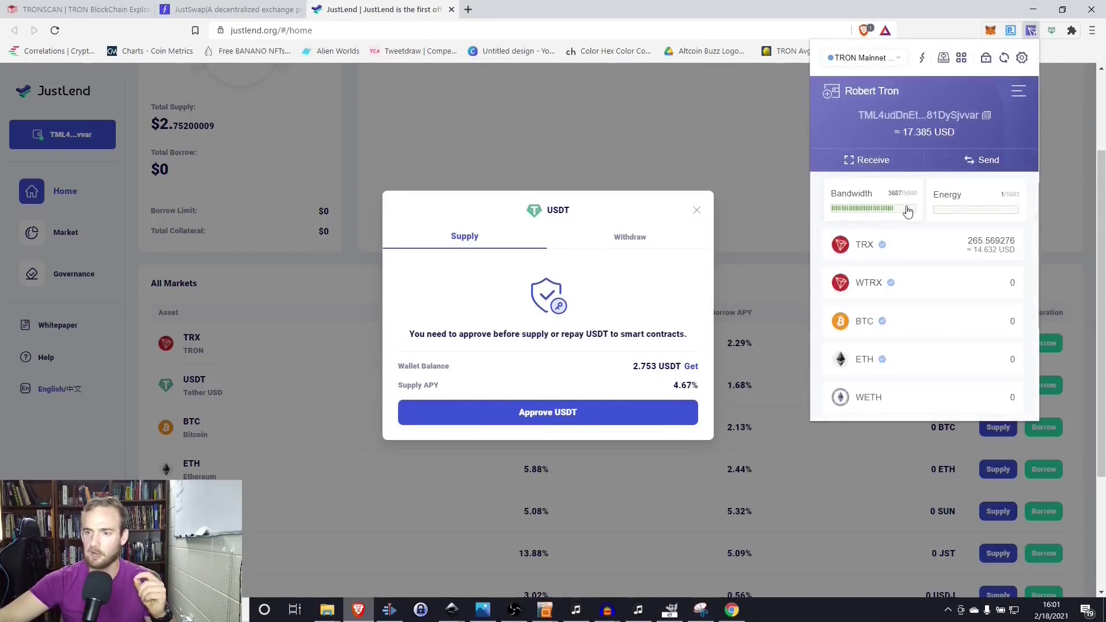
pyautogui.click(541, 419)
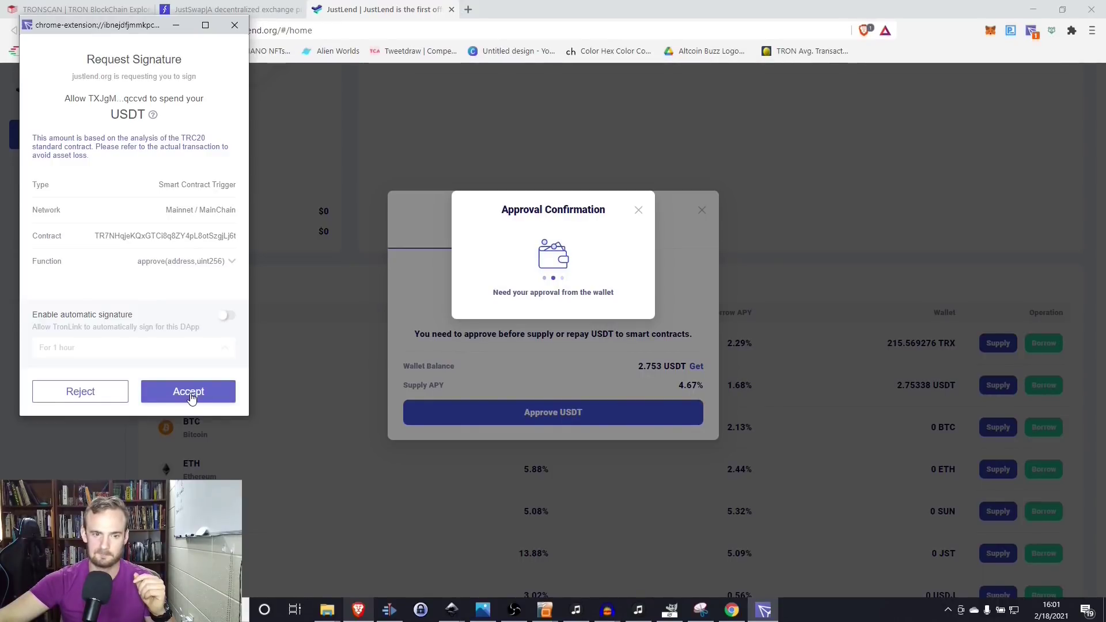
pyautogui.click(190, 394)
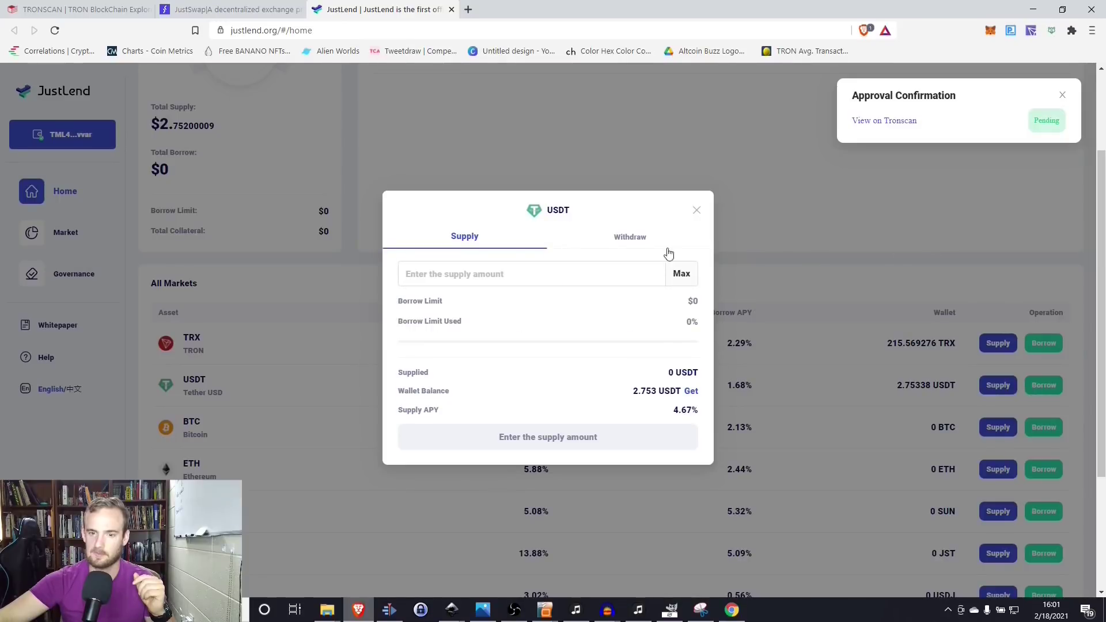
# - Supply the full 2.753 USDT balance and sign the supply transaction in TronLink
pyautogui.click(686, 281)
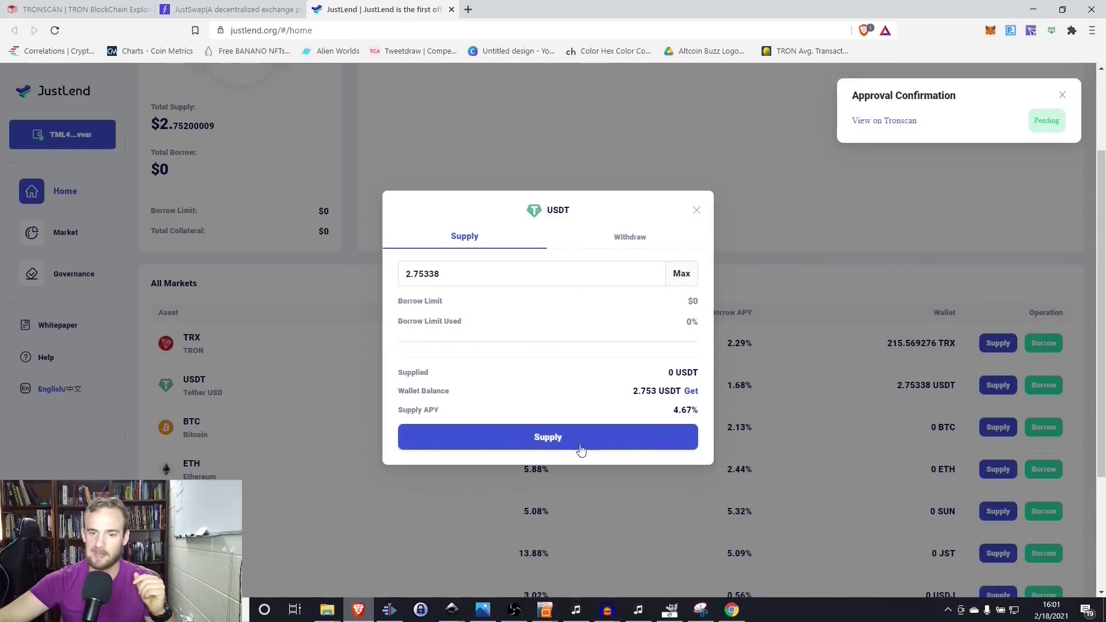
pyautogui.click(544, 441)
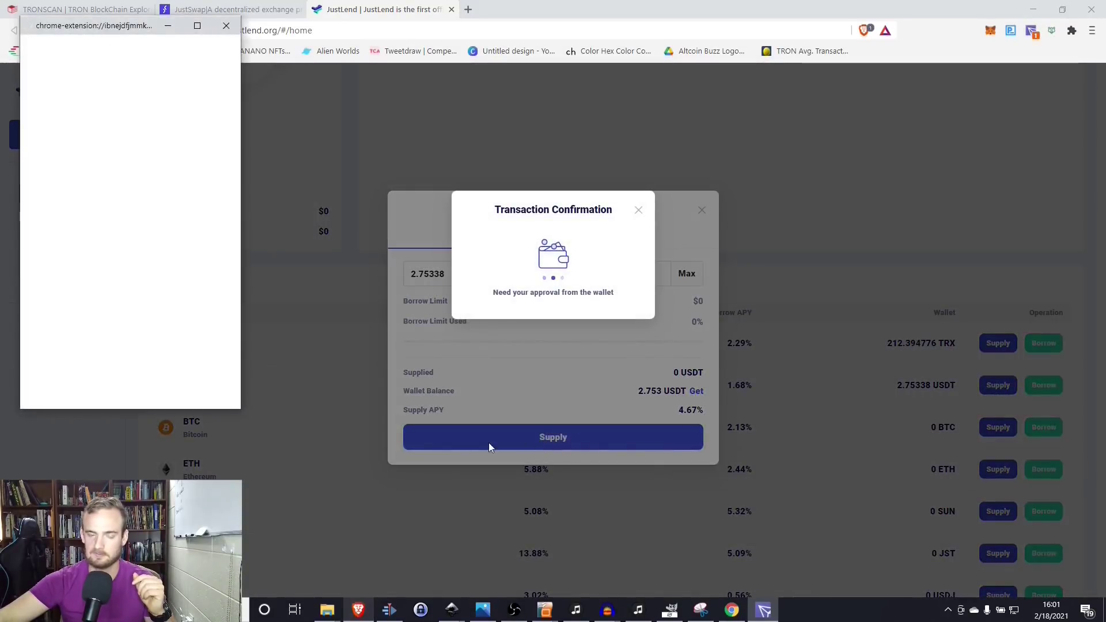
pyautogui.click(187, 393)
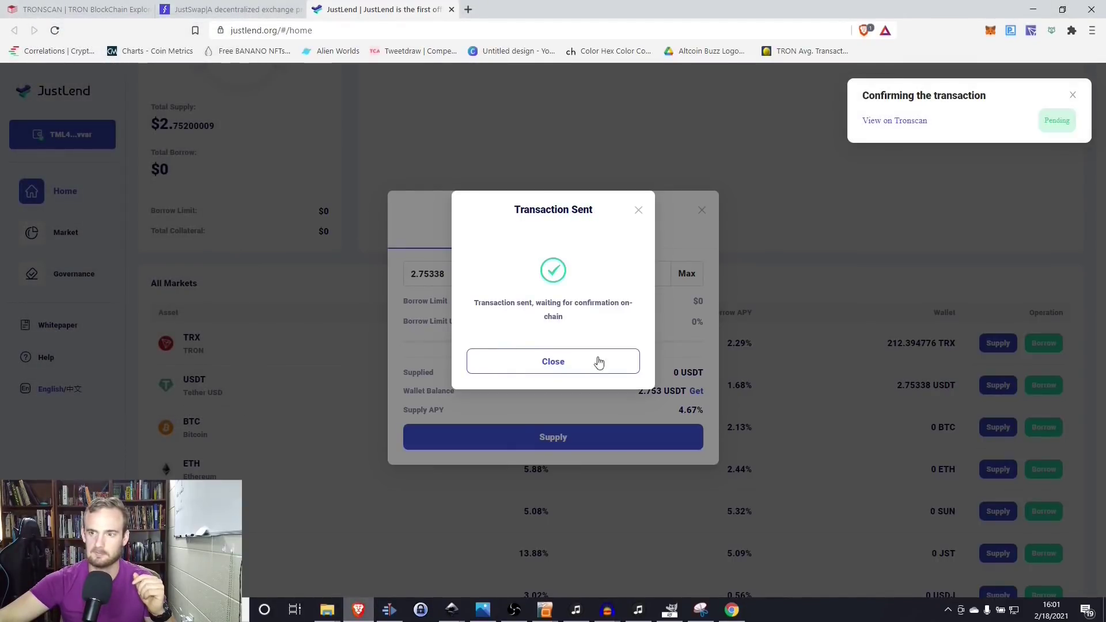
# - Check the supply transaction on Tronscan, then return to JustLend and reload to refresh balances
pyautogui.click(905, 122)
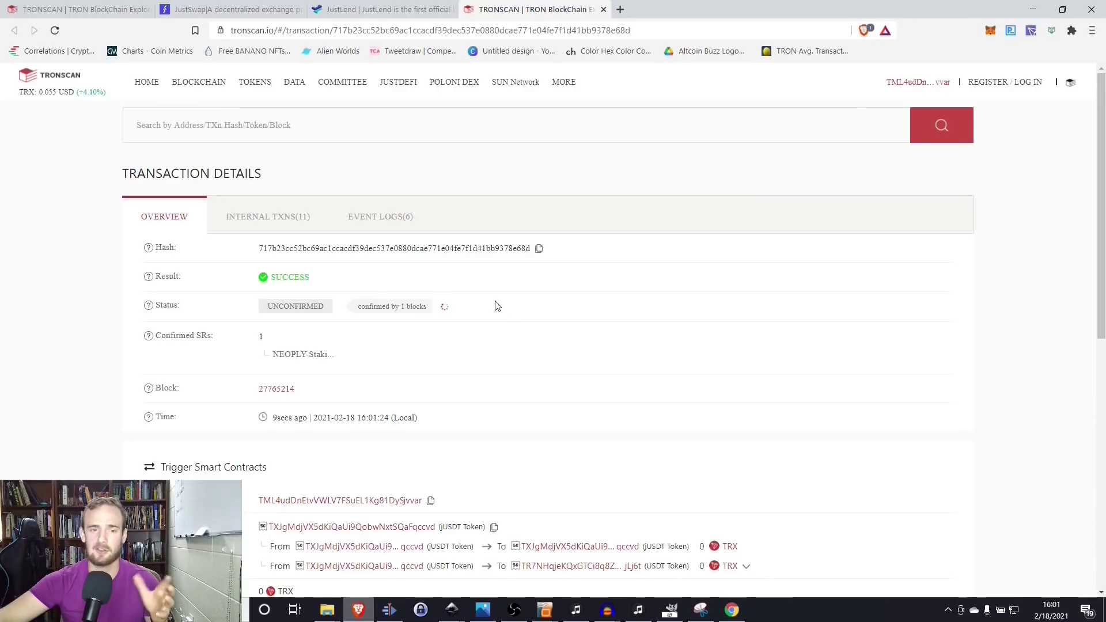
pyautogui.click(391, 9)
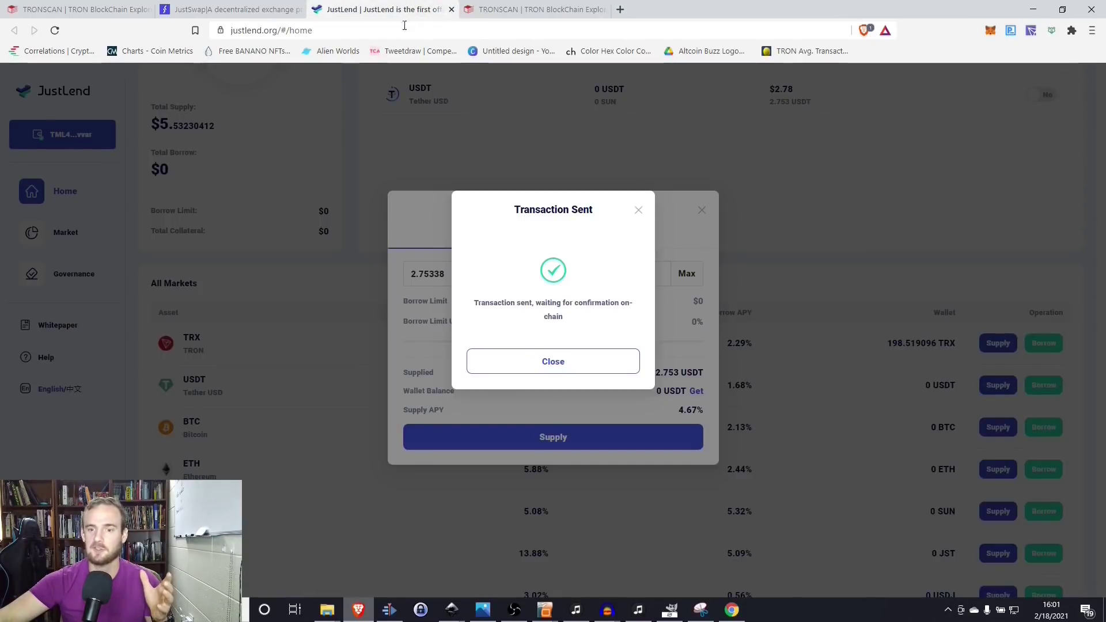
pyautogui.click(543, 361)
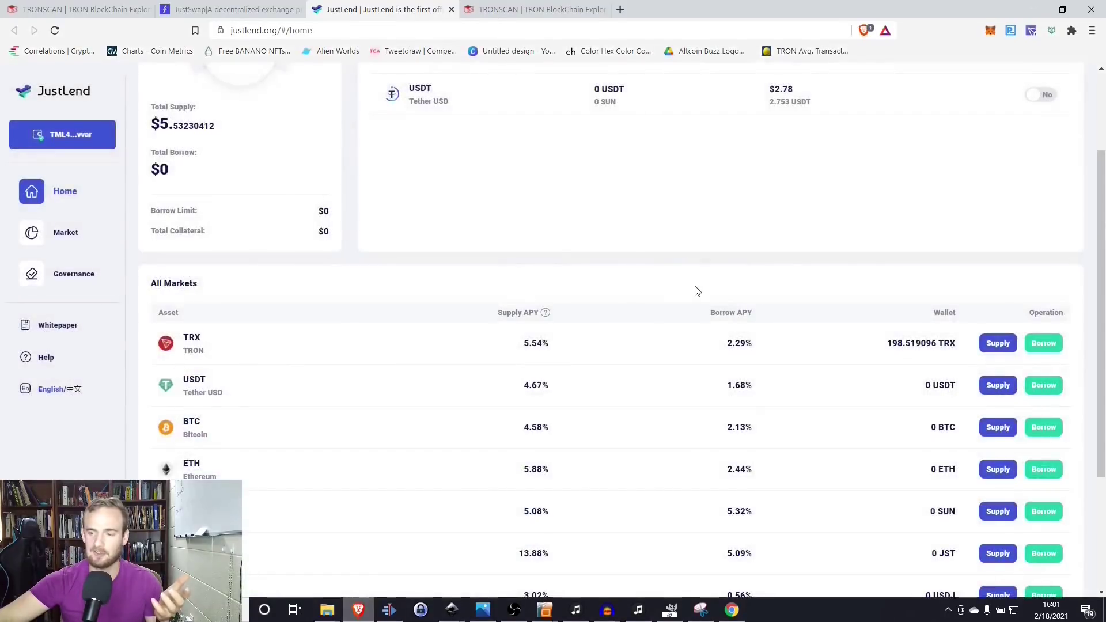
pyautogui.click(642, 36)
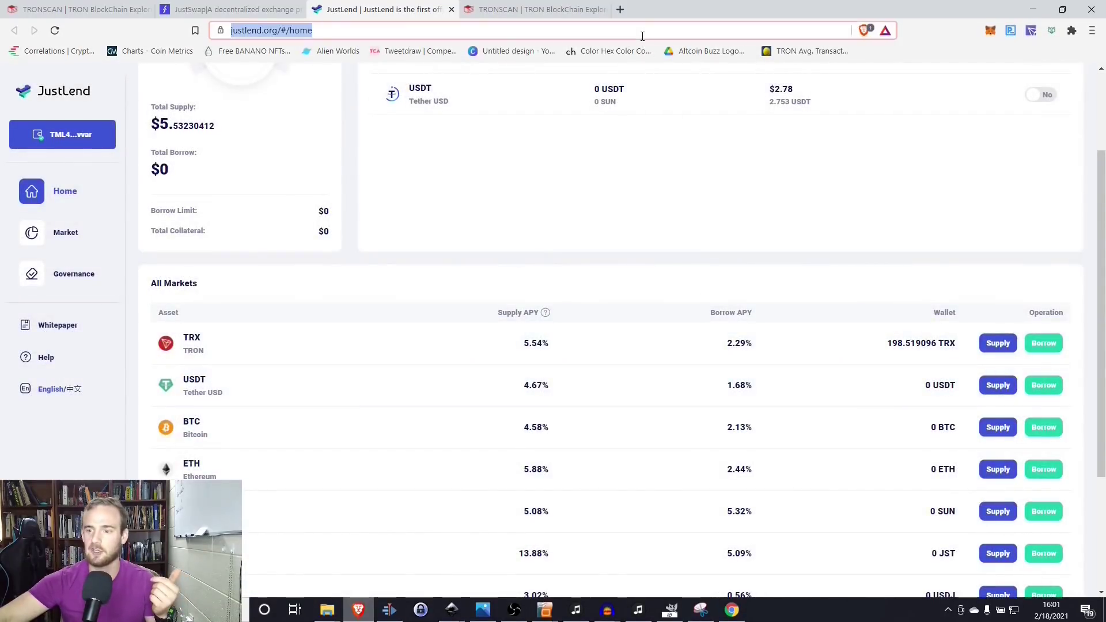
pyautogui.press('Return')
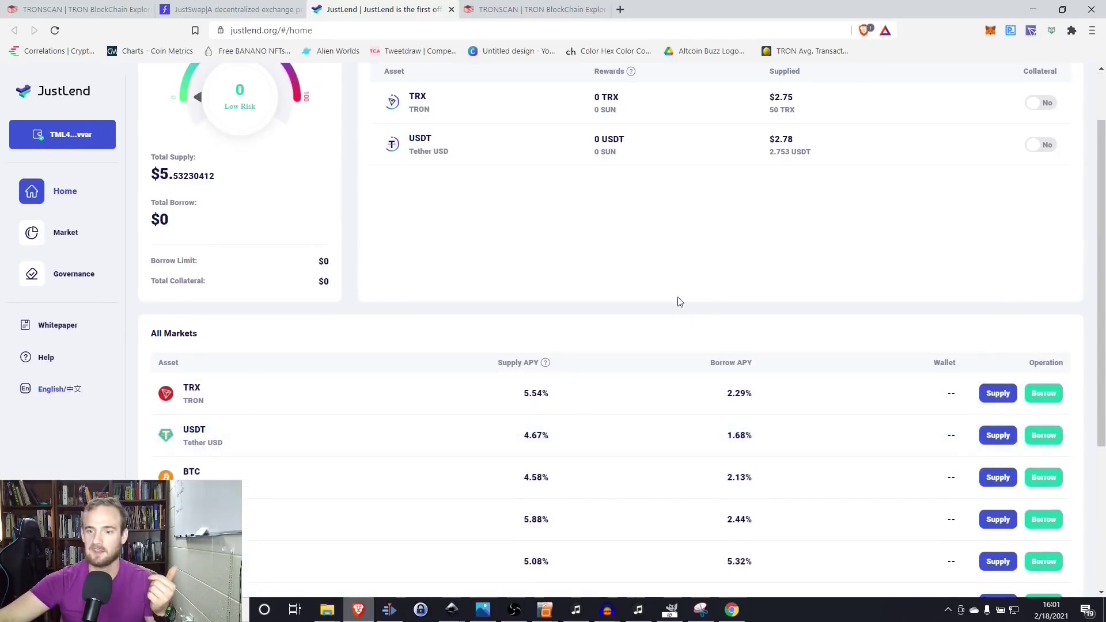
pyautogui.scroll(2, 771, 447)
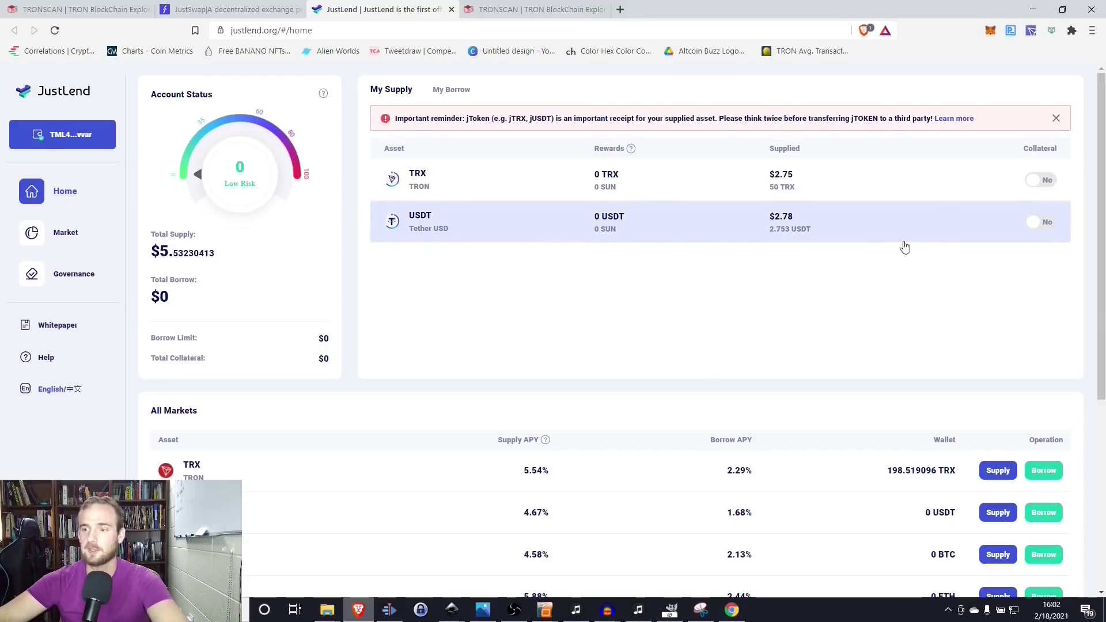
pyautogui.click(1030, 223)
# - Enable the supplied USDT as collateral and sign the transaction in TronLink
pyautogui.click(559, 401)
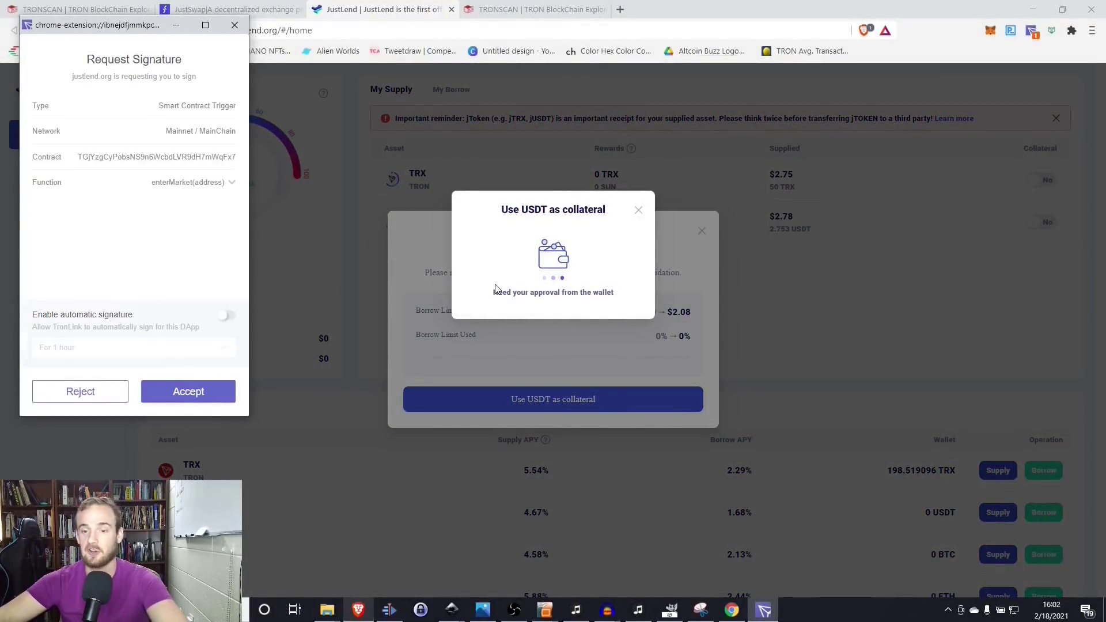
pyautogui.click(191, 390)
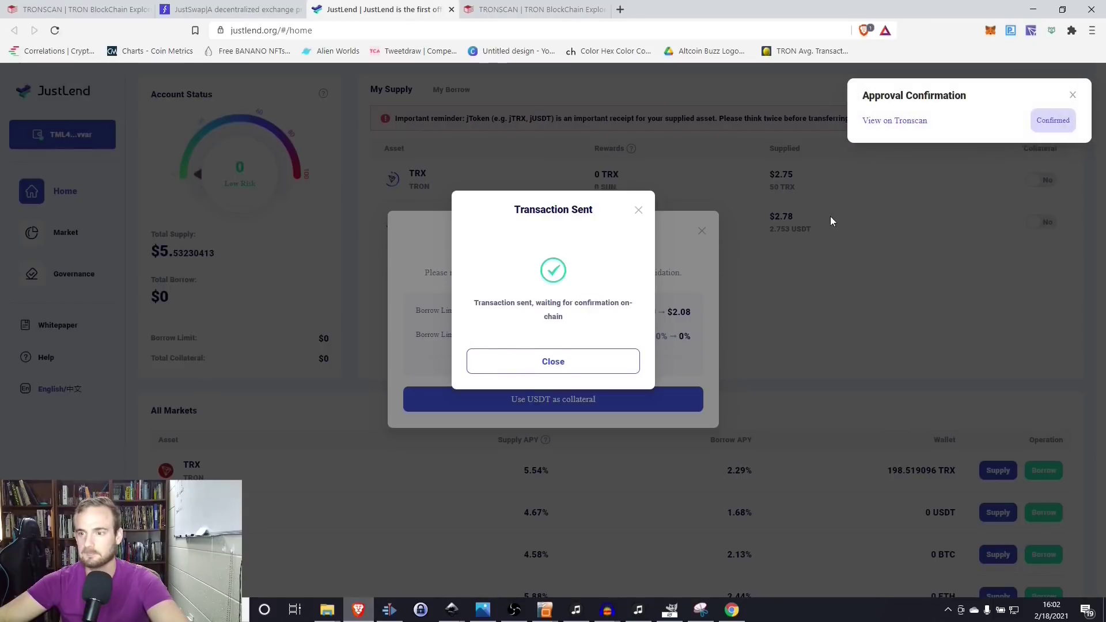
pyautogui.click(1073, 98)
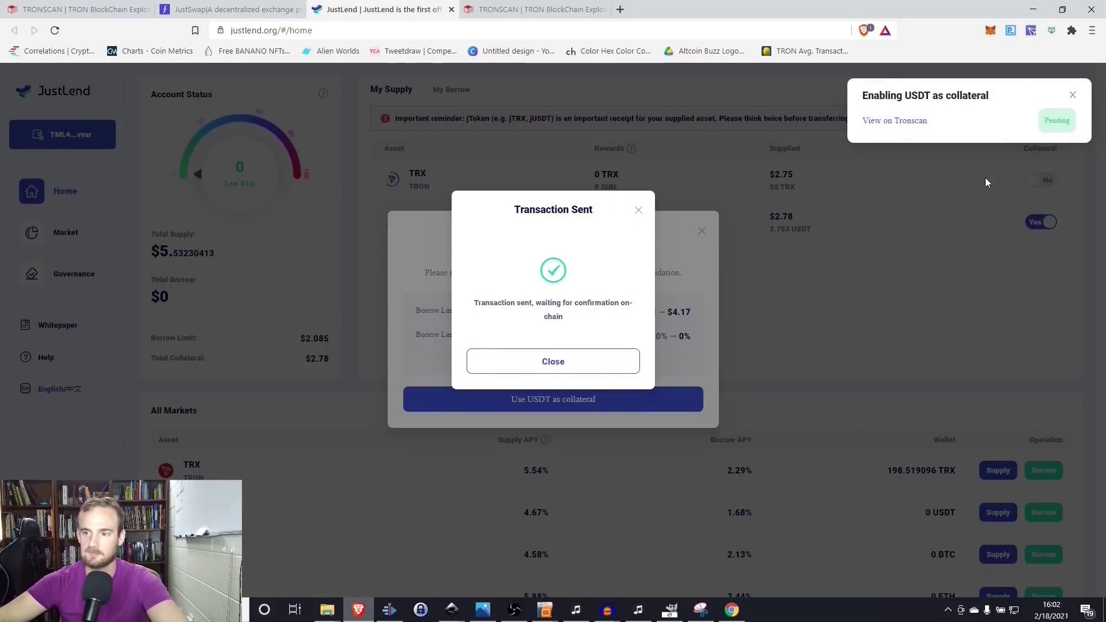
pyautogui.click(994, 265)
# - Review My Borrow, showing a $2.085 borrow limit with nothing borrowed
pyautogui.click(450, 92)
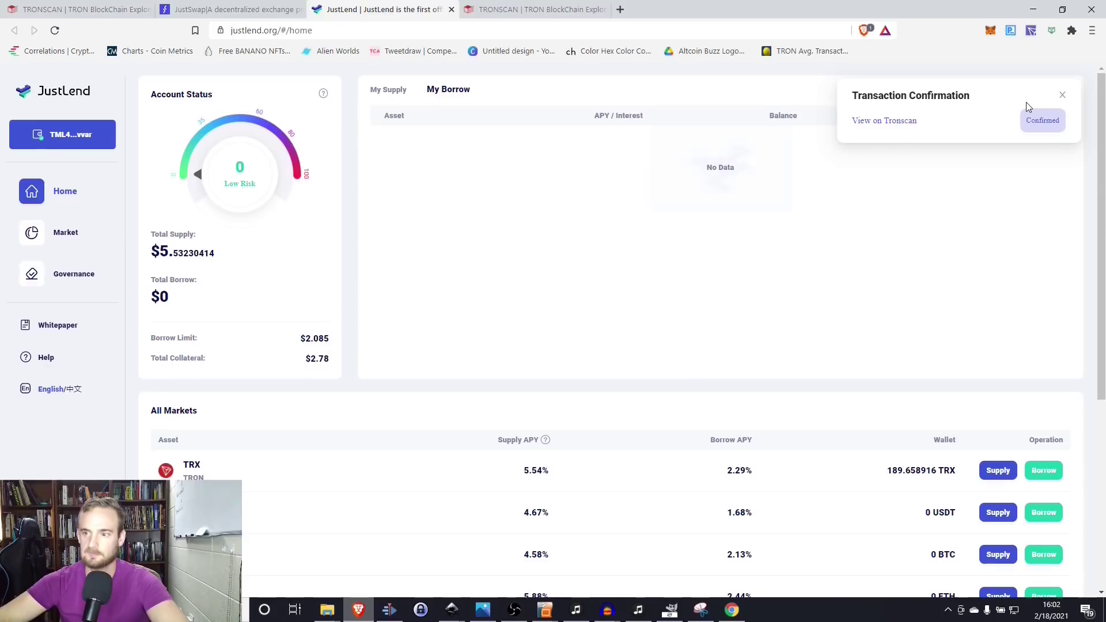
pyautogui.scroll(-1, 967, 400)
pyautogui.scroll(-2, 760, 358)
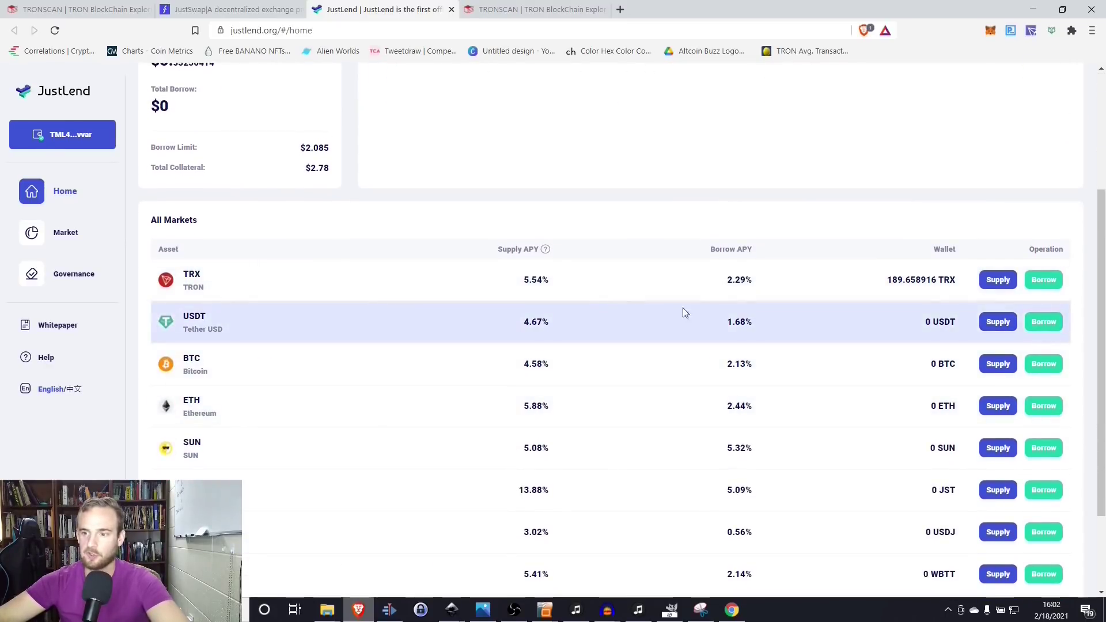
pyautogui.scroll(3, 775, 328)
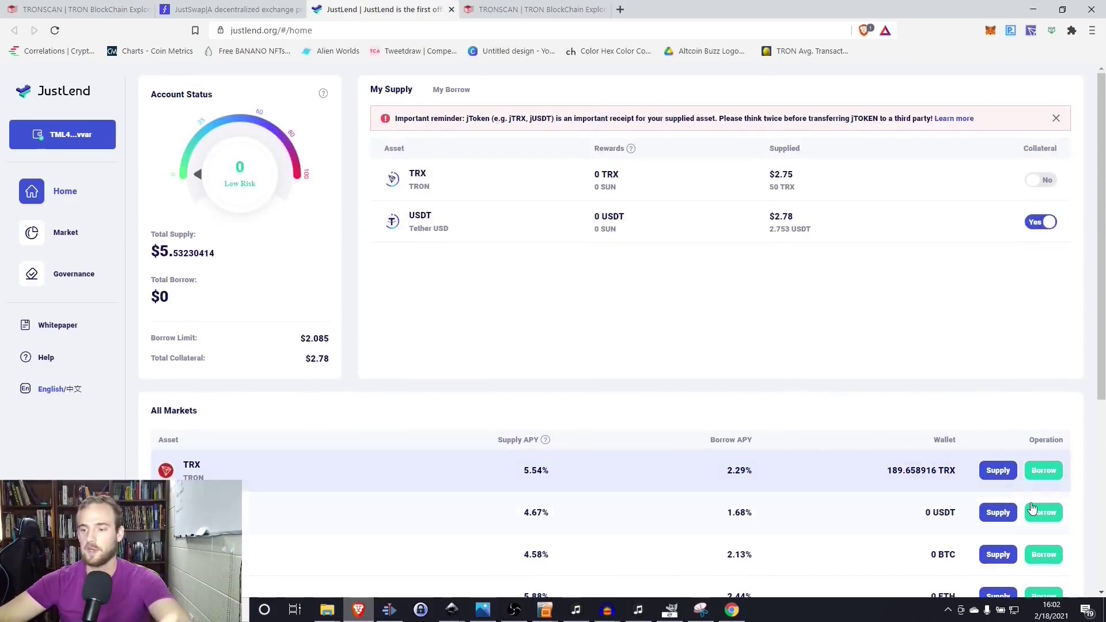
pyautogui.scroll(-2, 1045, 490)
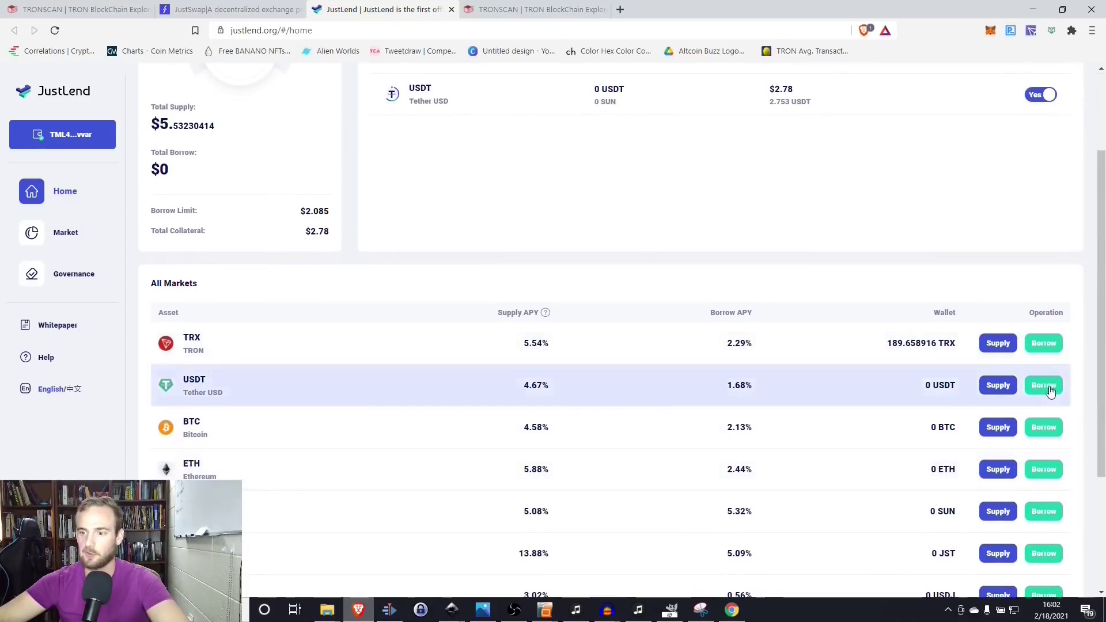
pyautogui.click(1044, 385)
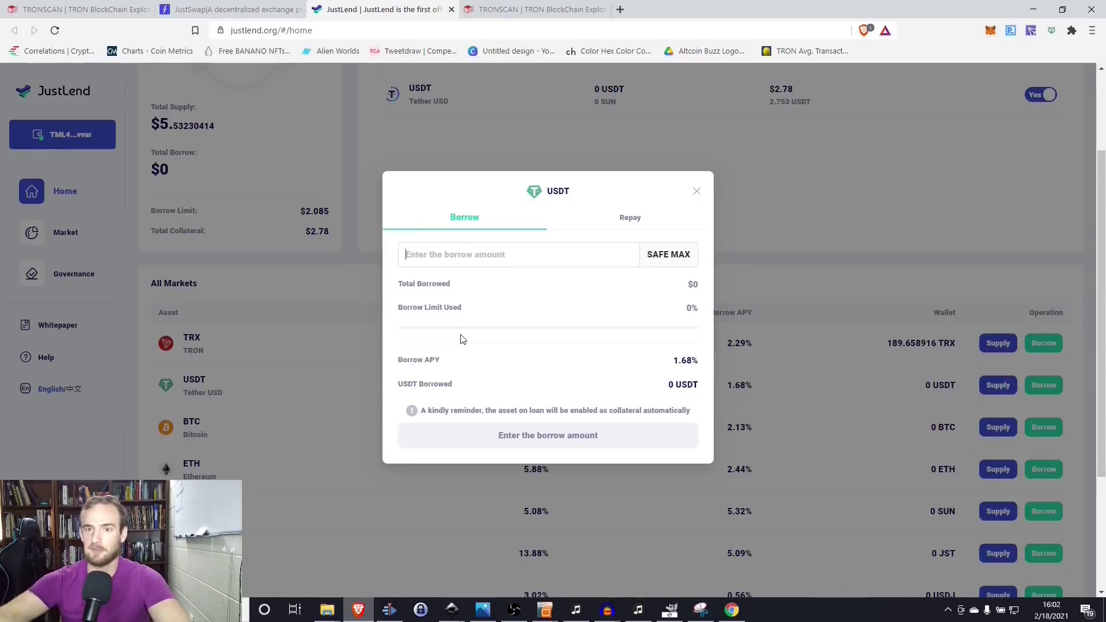
# - Borrow 1 USDT, bringing total borrow to $1.01 at 48.42% of the limit
pyautogui.write('1')
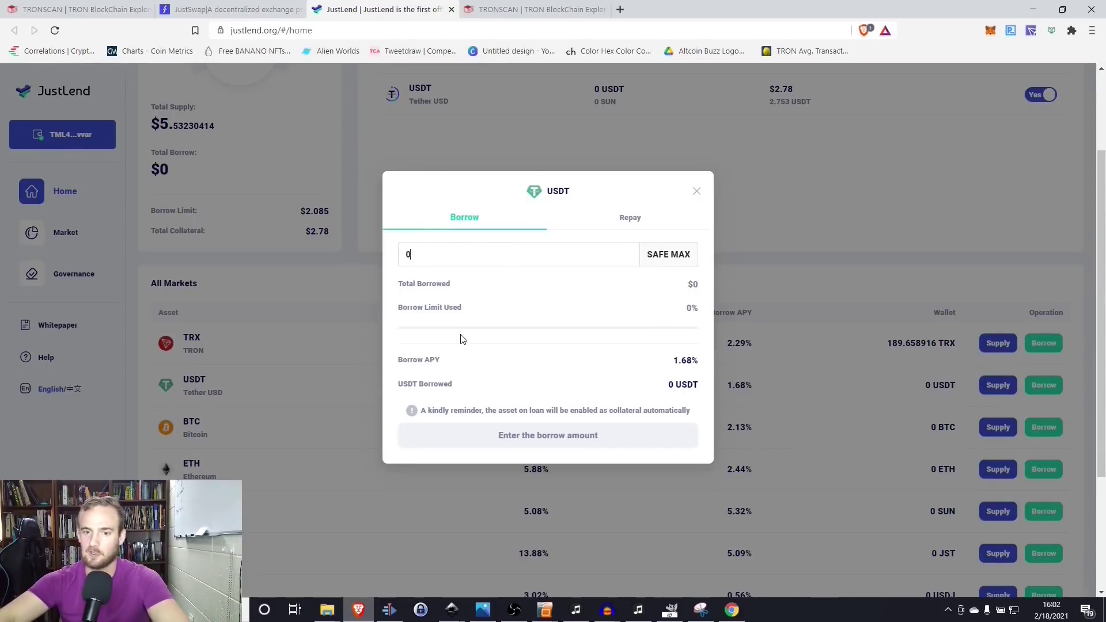
pyautogui.press('BackSpace')
pyautogui.write('5')
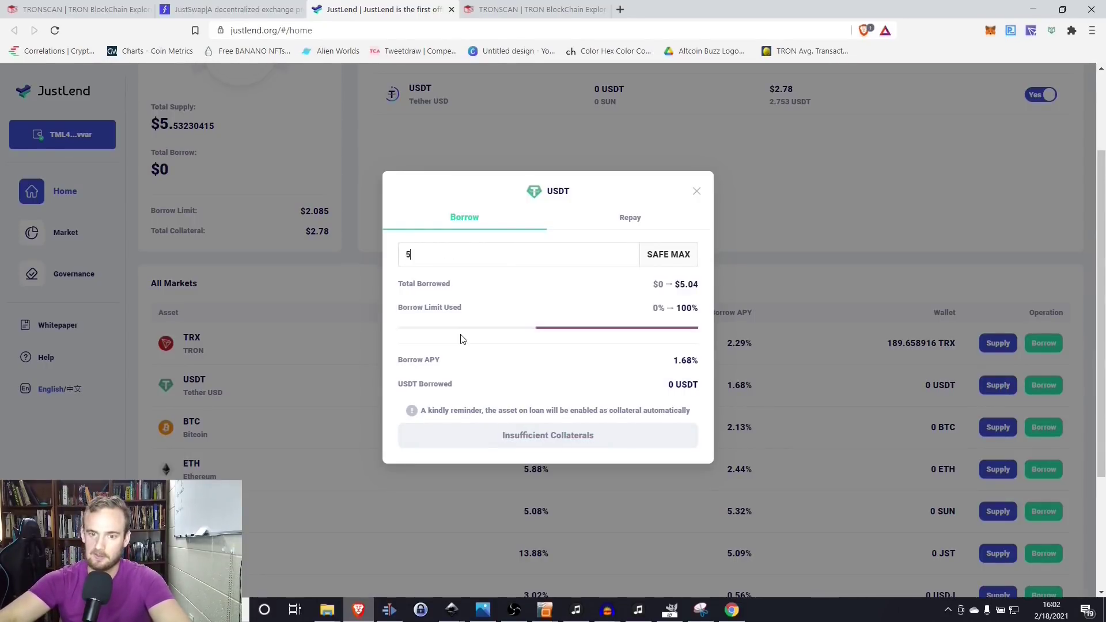
pyautogui.press('BackSpace')
pyautogui.write('05')
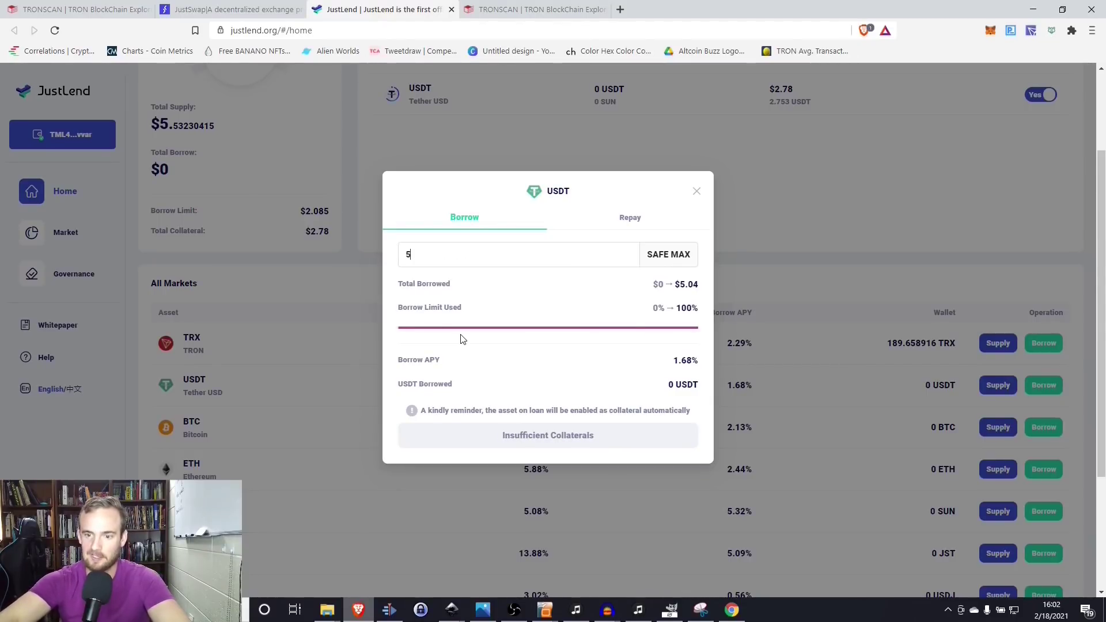
pyautogui.press('BackSpace')
pyautogui.press('BackSpace')
pyautogui.write('1')
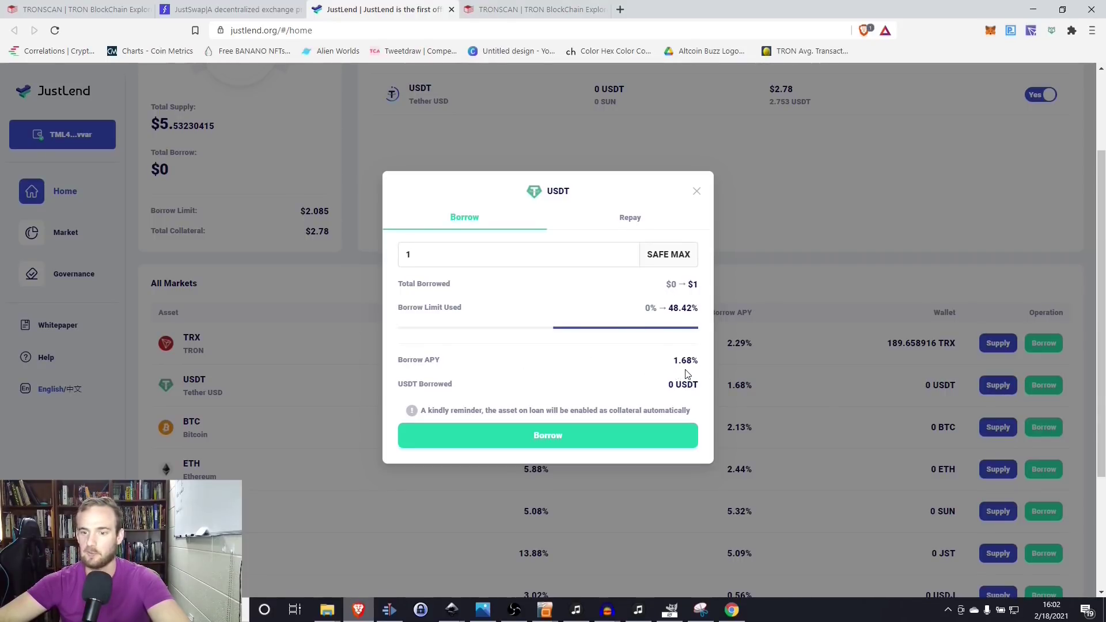
pyautogui.click(537, 443)
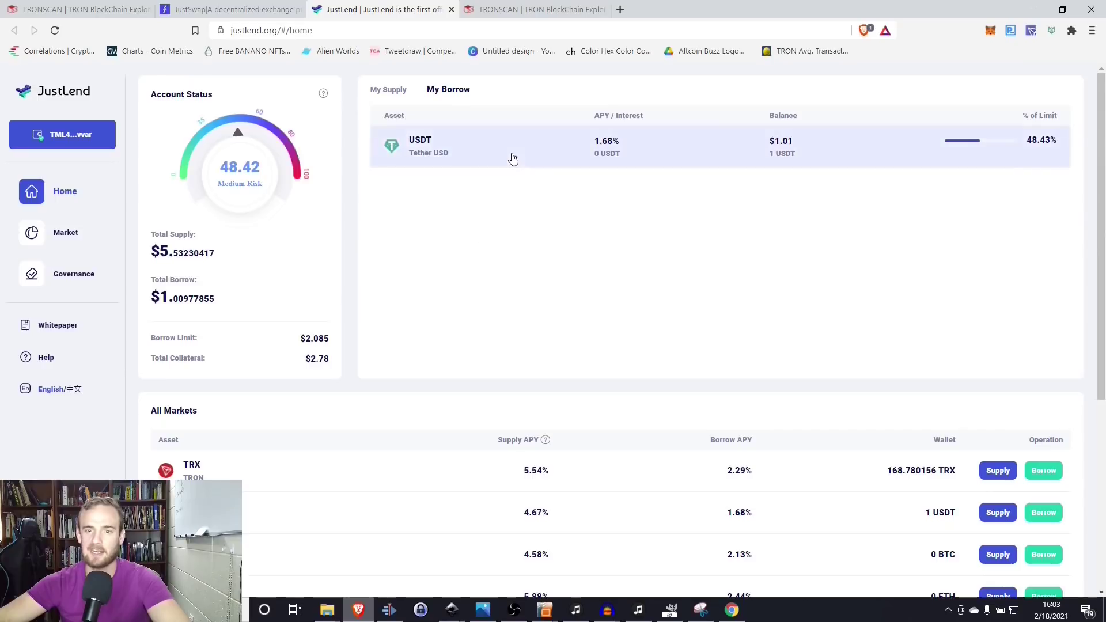
pyautogui.click(512, 157)
# - Repay the full USDT loan using Max and approve it in TronLink
pyautogui.click(689, 257)
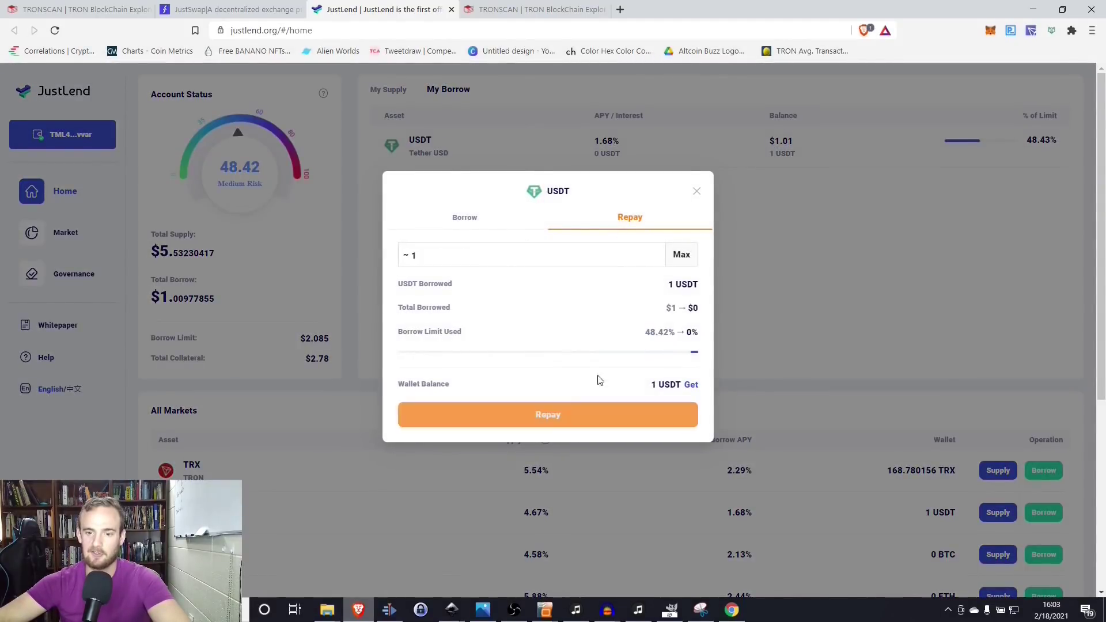
pyautogui.click(556, 416)
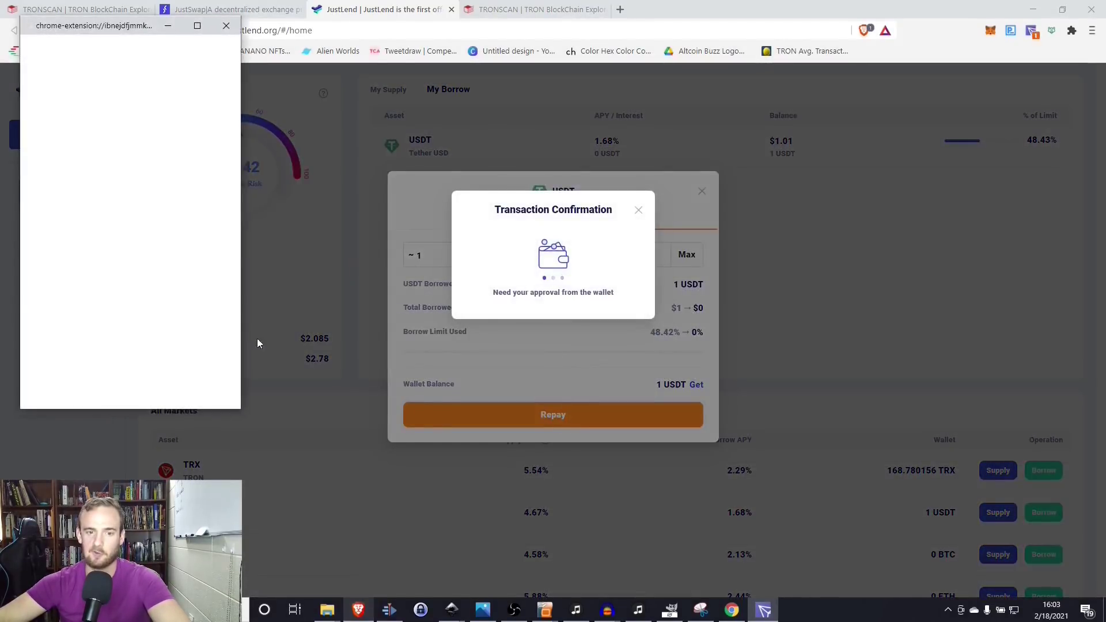
pyautogui.click(176, 394)
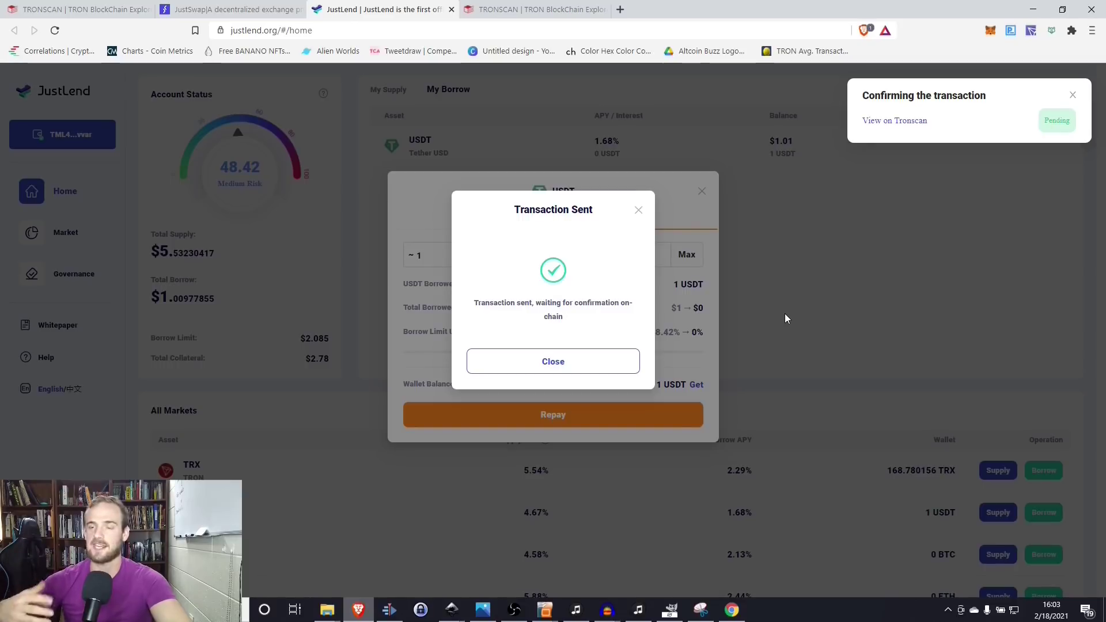
pyautogui.click(575, 361)
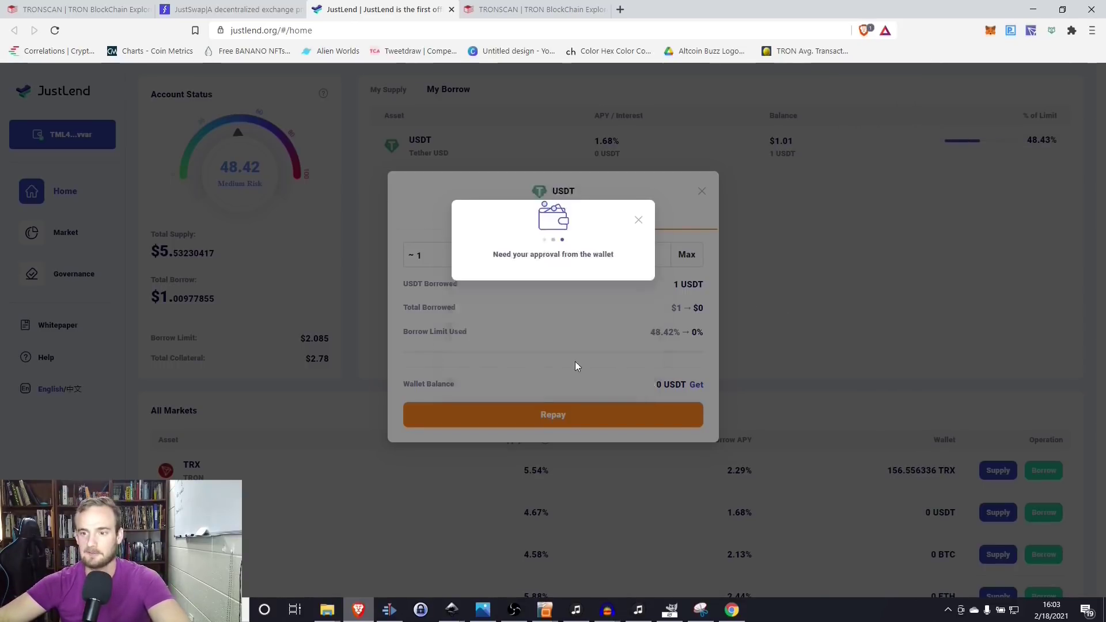
# - Show the My Supply list to confirm the supplied TRX and USDT
pyautogui.scroll(-1, 789, 345)
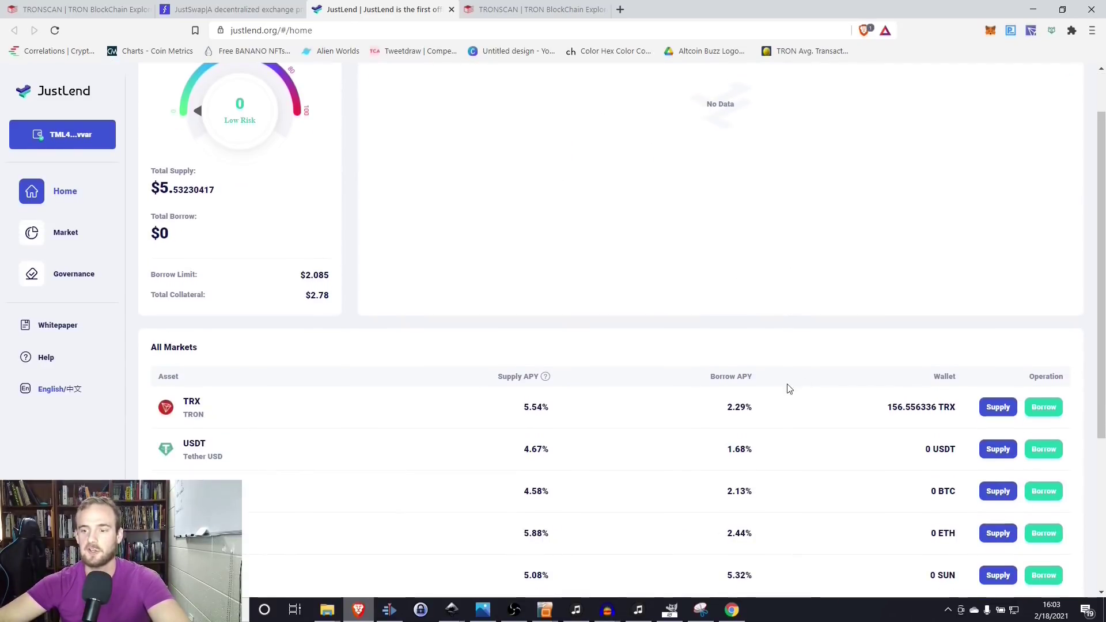
pyautogui.scroll(1, 785, 388)
pyautogui.click(382, 90)
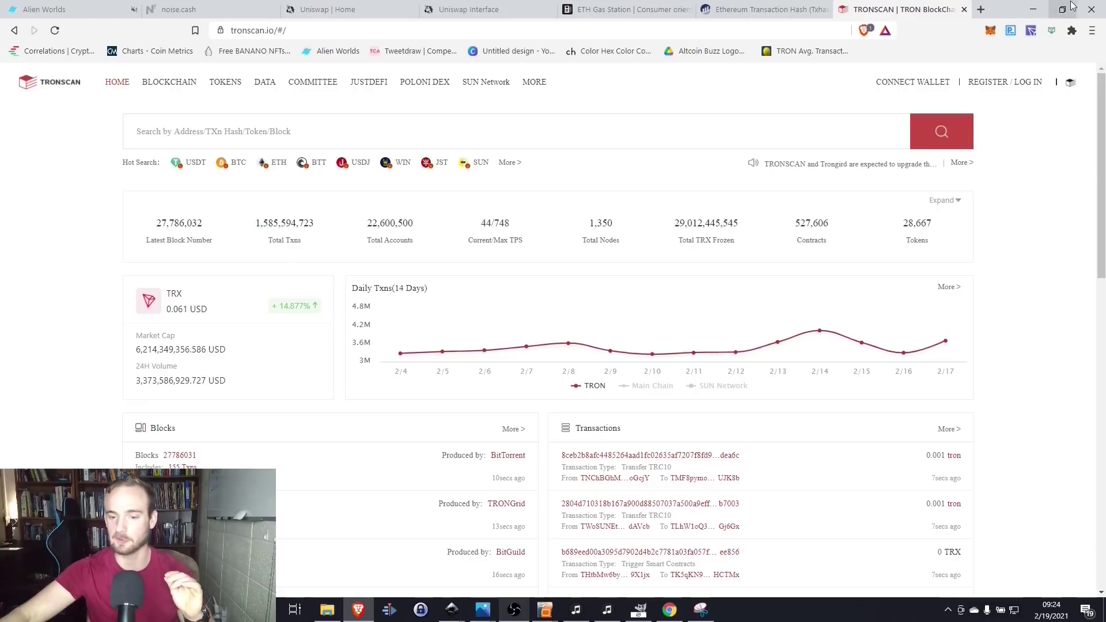
# - Snap the browser beside the swap screenshot and return to the Uniswap contract's Etherscan transaction list
pyautogui.press('super+Right')
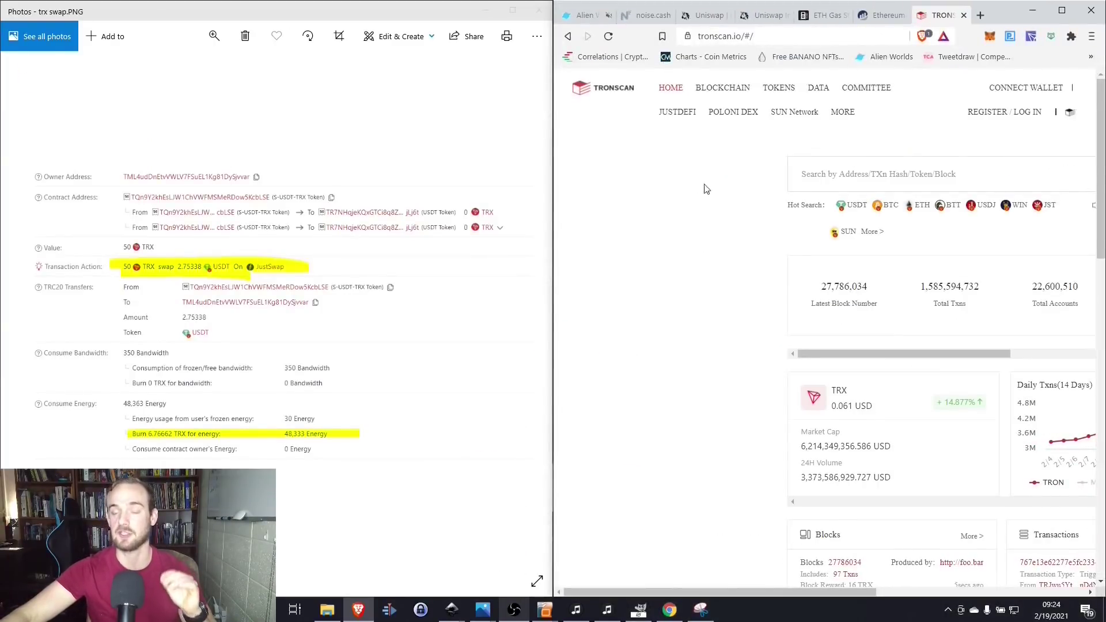
pyautogui.click(882, 15)
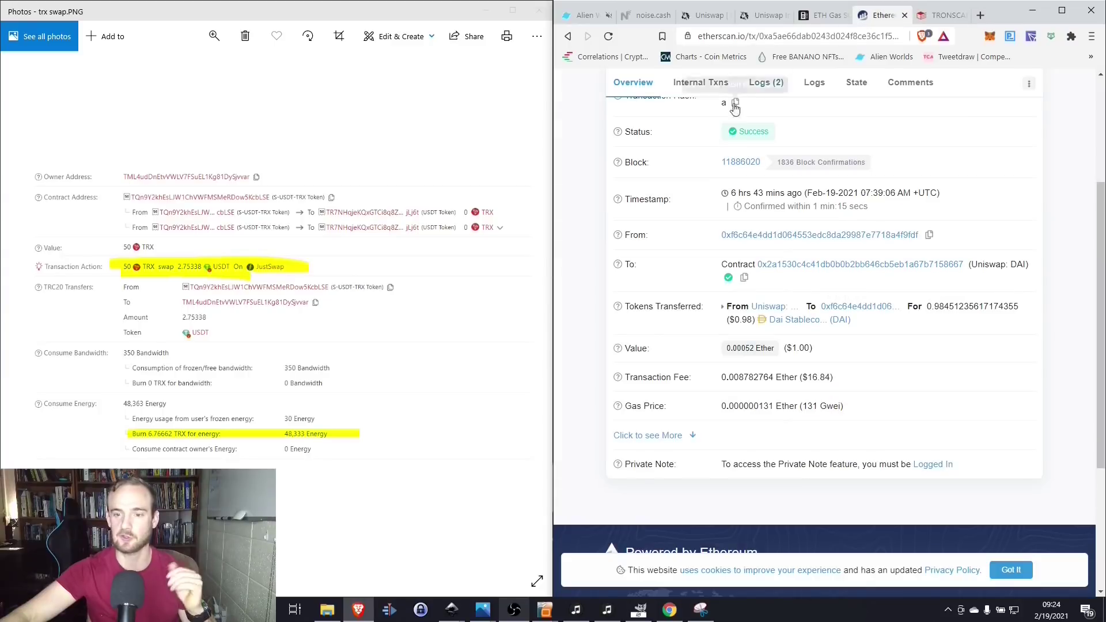
pyautogui.click(567, 37)
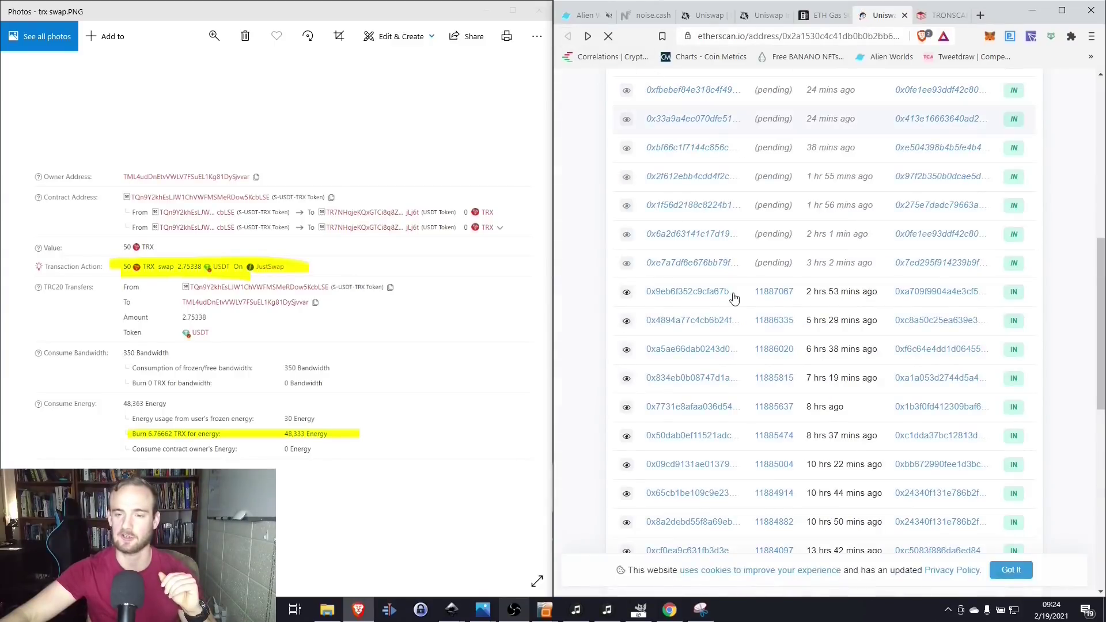
pyautogui.scroll(8, 731, 295)
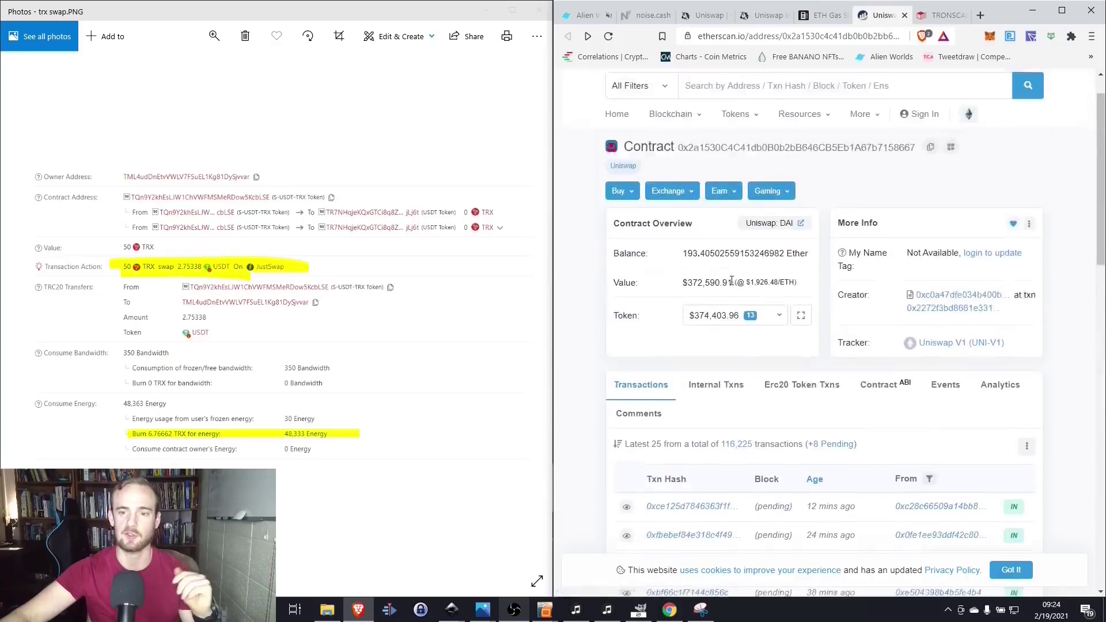
pyautogui.scroll(-10, 719, 249)
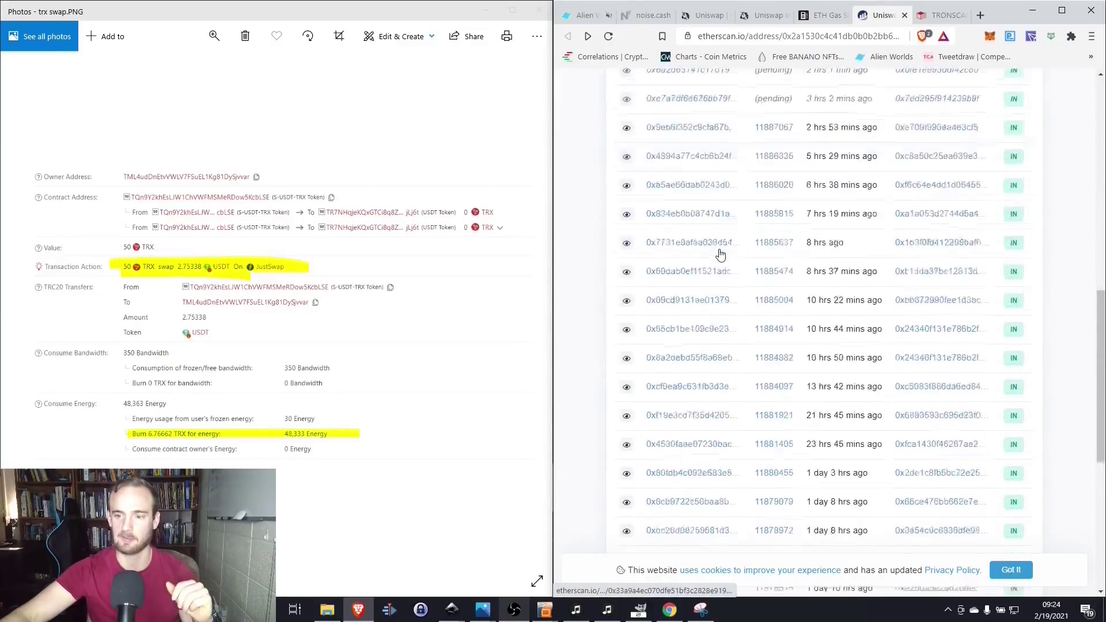
pyautogui.scroll(3, 720, 248)
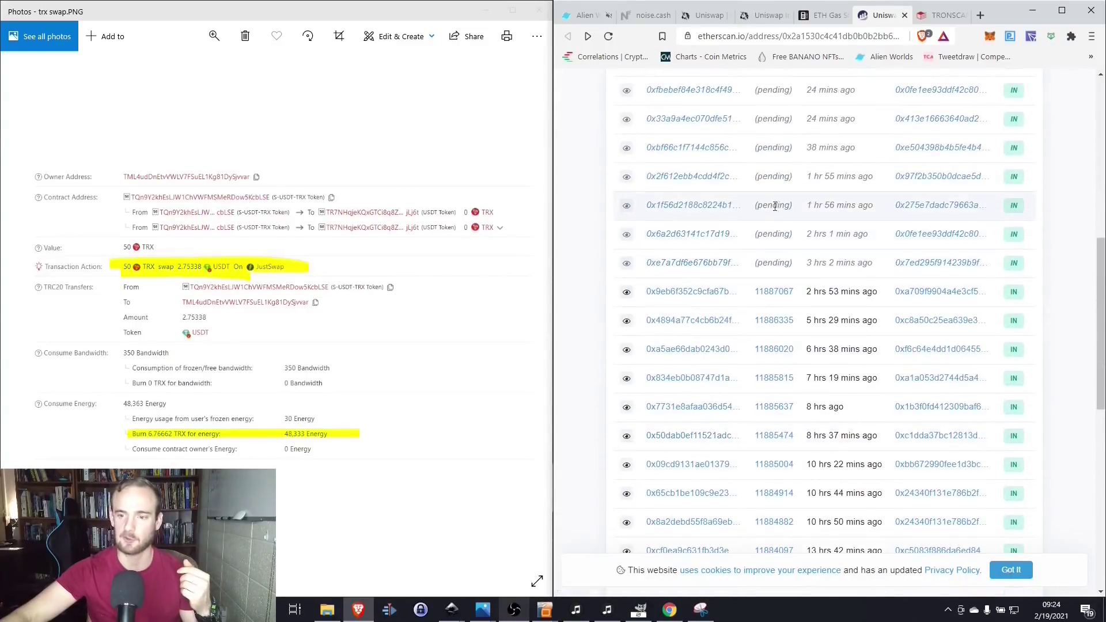
# - Open a recent and a day-old Uniswap transaction, finding a DAI swap with a $15.42 fee
pyautogui.click(695, 325)
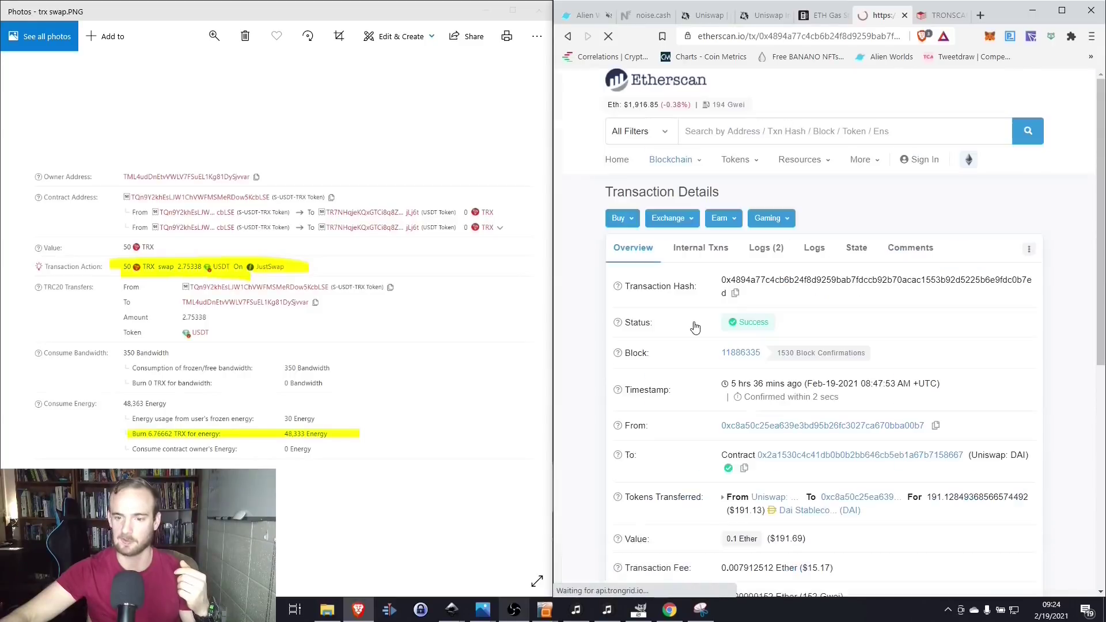
pyautogui.scroll(-3, 694, 327)
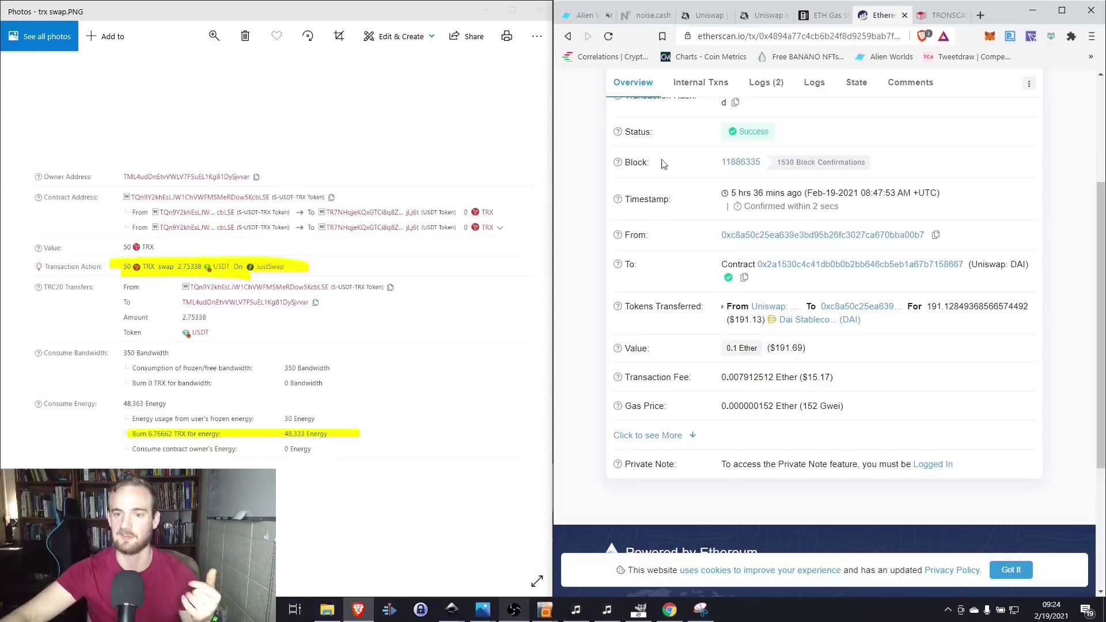
pyautogui.click(568, 38)
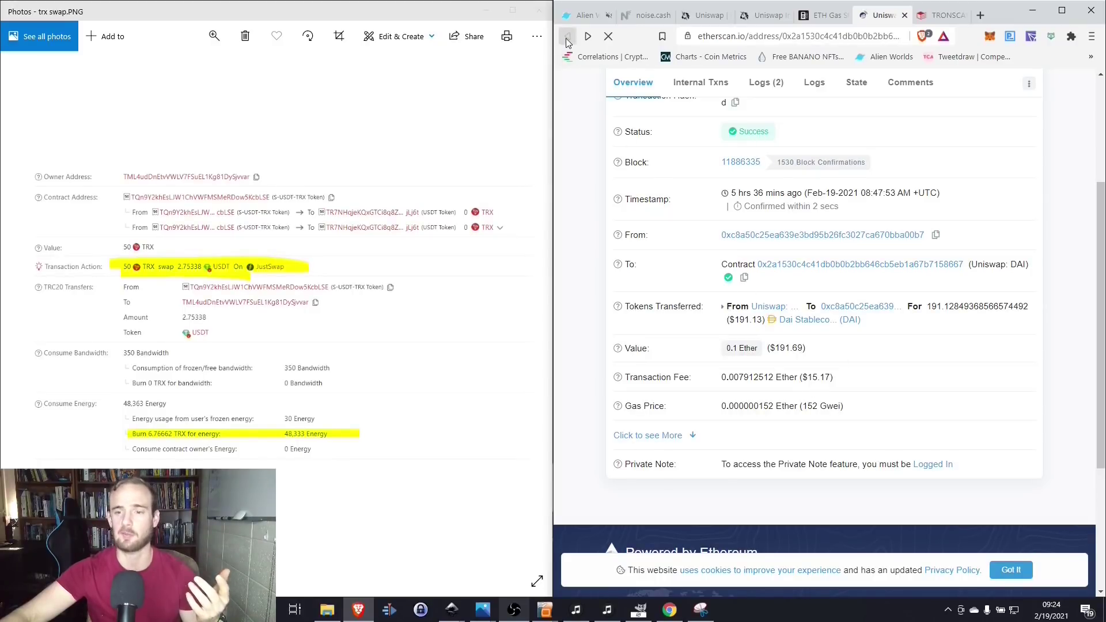
pyautogui.scroll(-2, 703, 277)
pyautogui.click(683, 351)
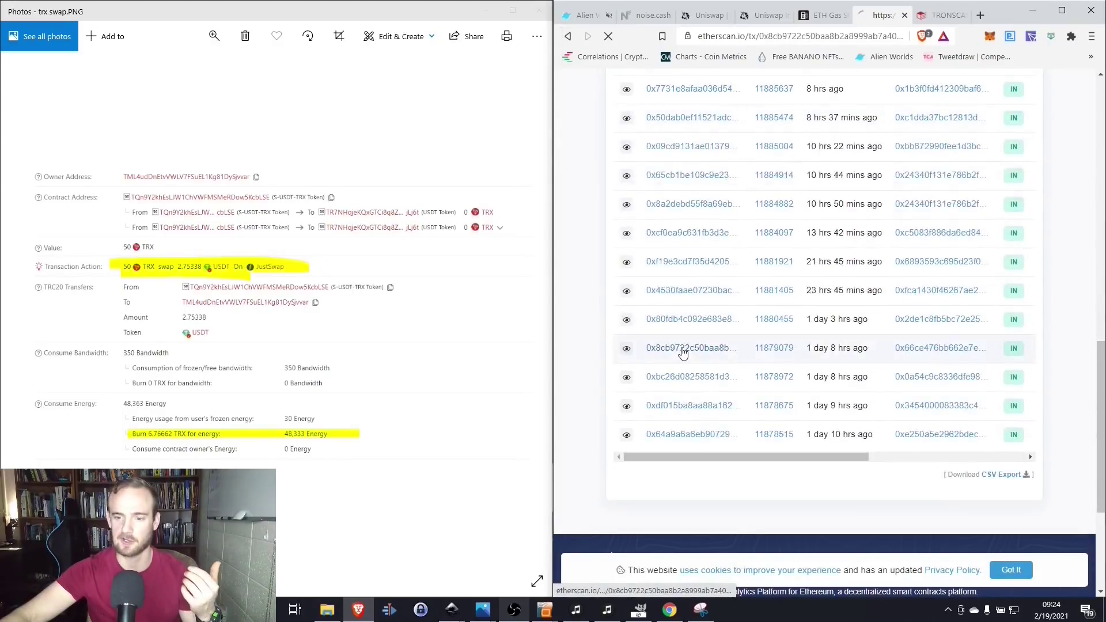
pyautogui.scroll(-2, 694, 353)
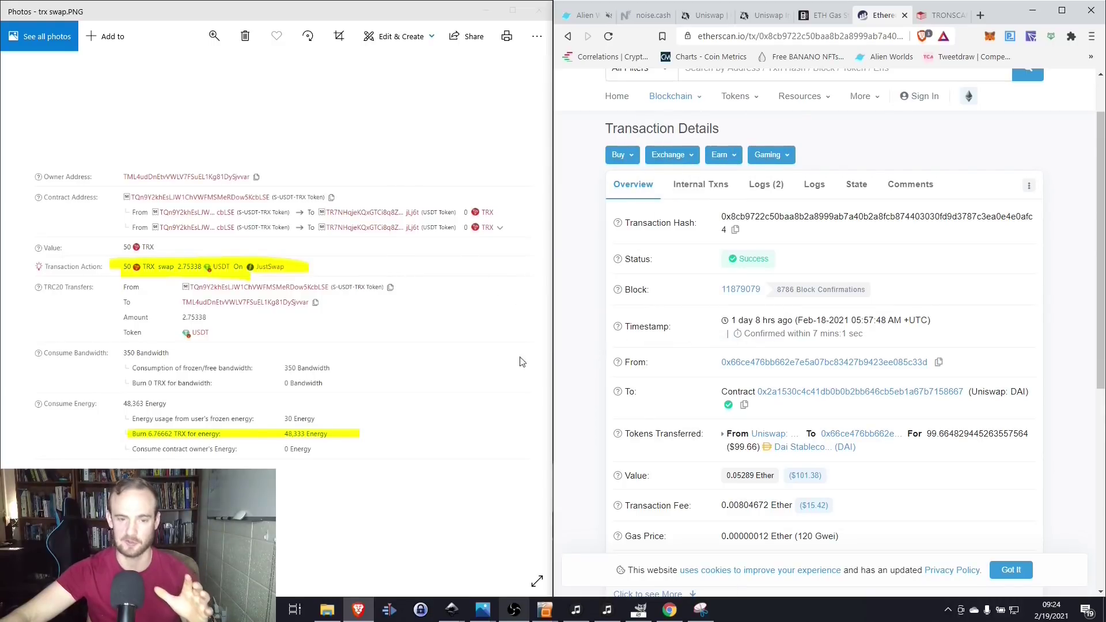
# - Maximize Photos so the trx swap.PNG screenshot fills the whole screen
pyautogui.click(511, 11)
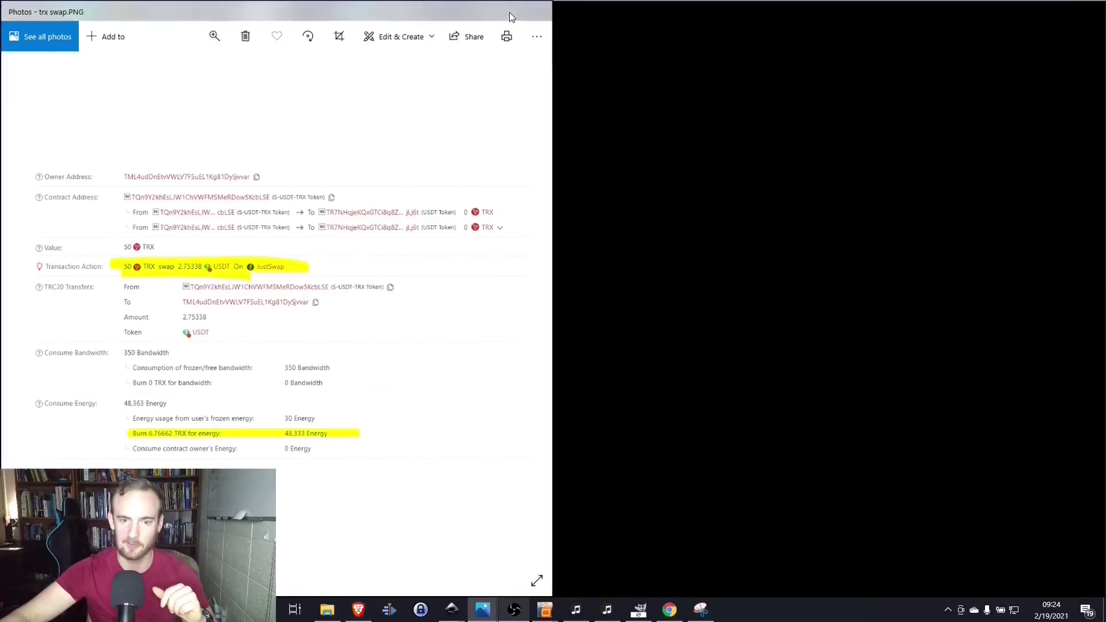